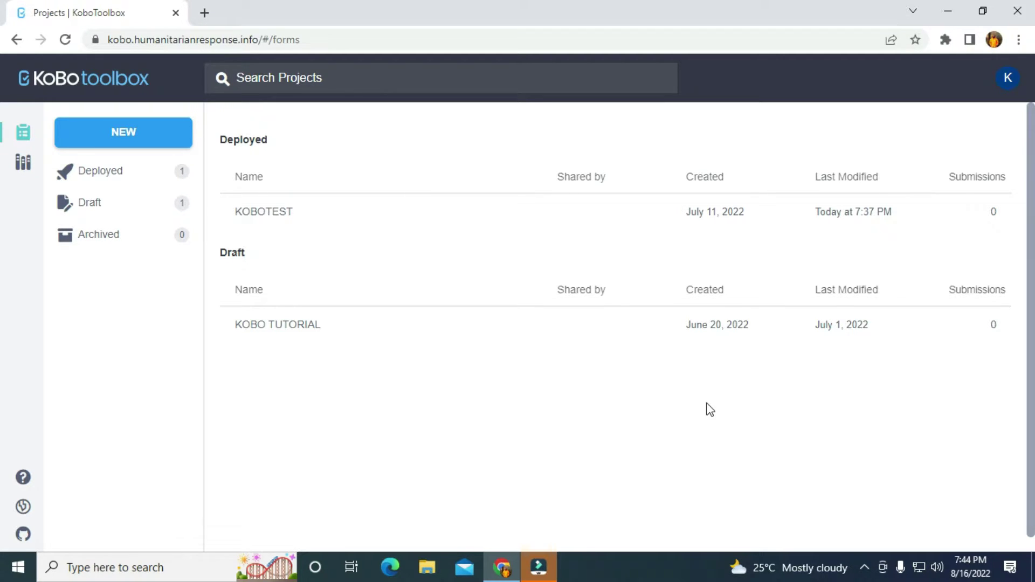
Open the KOBOTEST project's form in the Form Builder
click(310, 214)
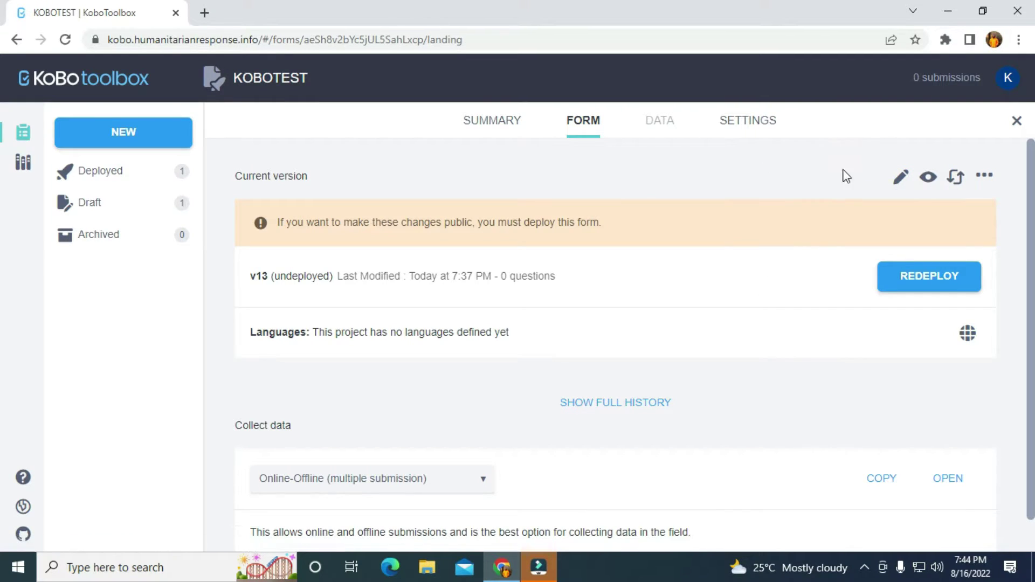
click(898, 178)
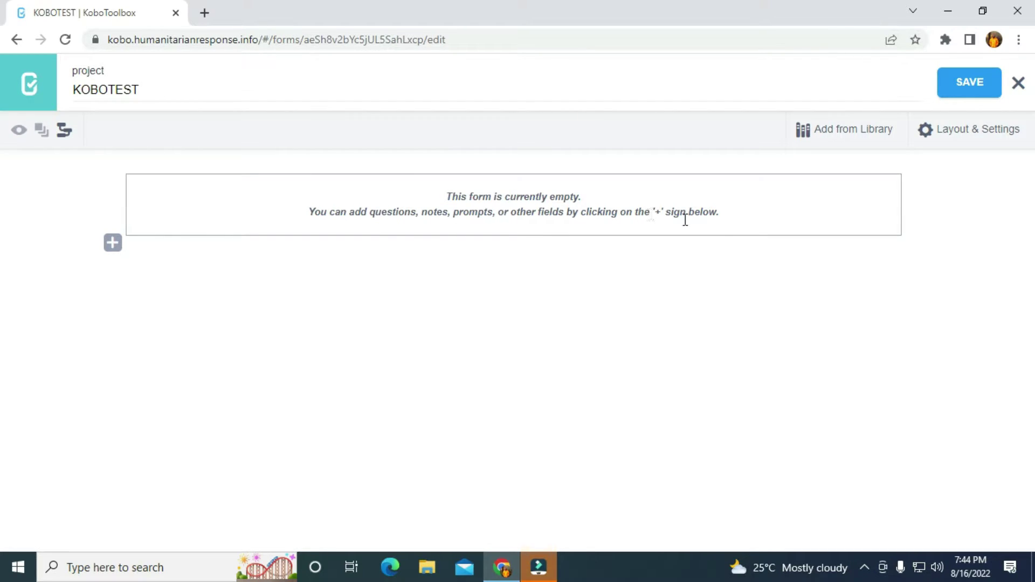
Add a text question "What is your name?"
click(108, 244)
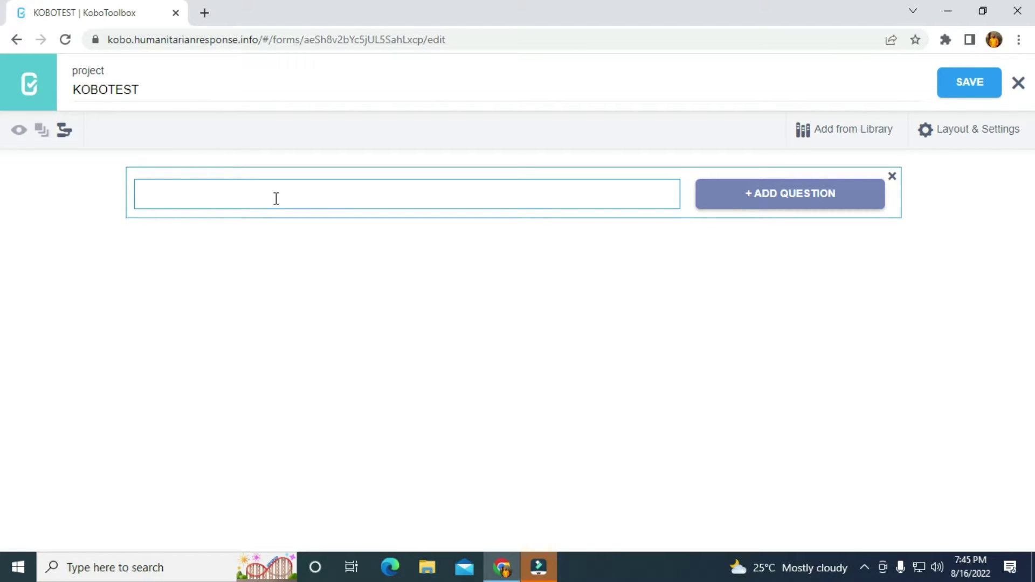
text(What is your name?)
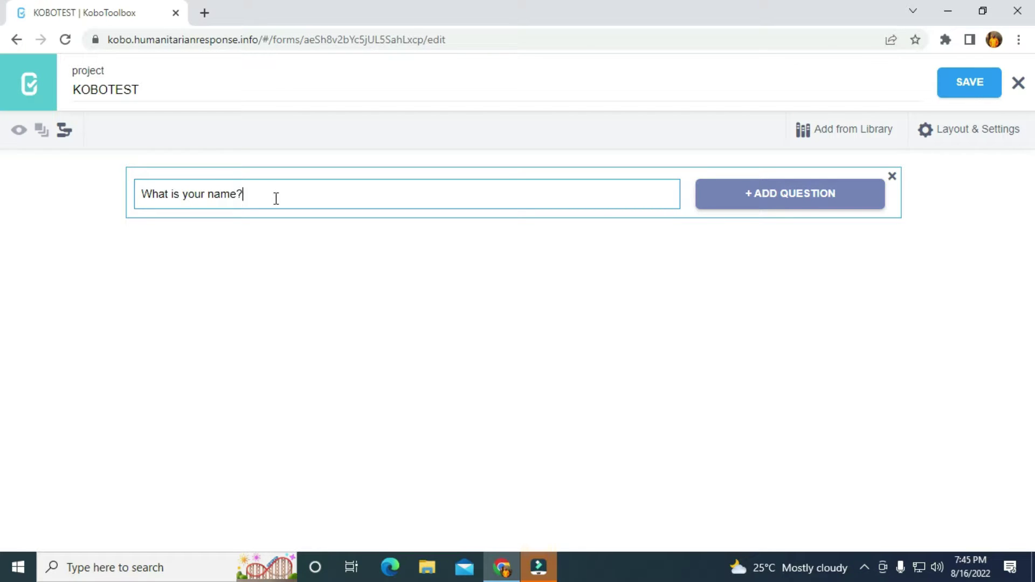
click(723, 204)
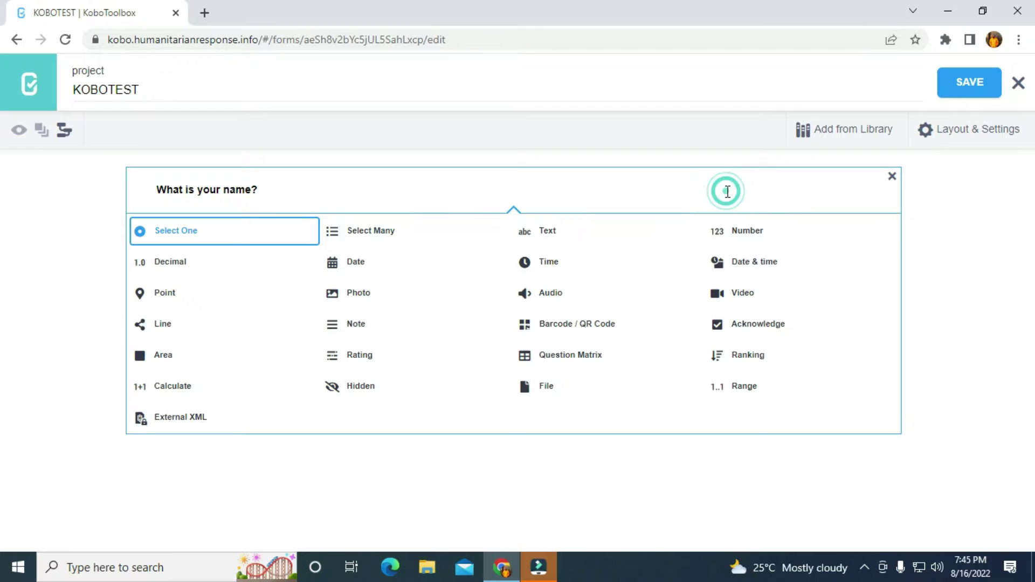
click(556, 238)
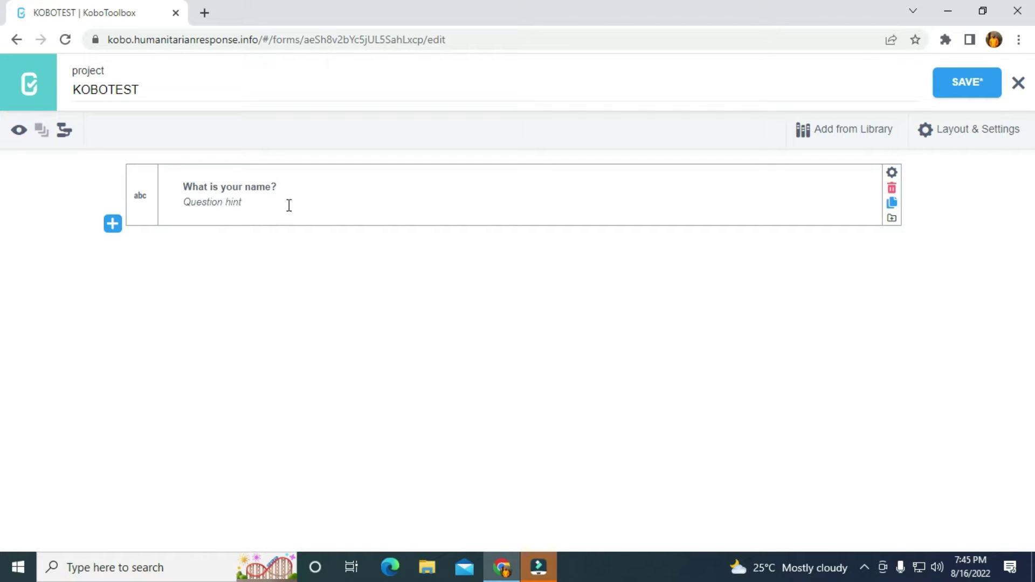
Add a number question "How old are you?"
click(115, 226)
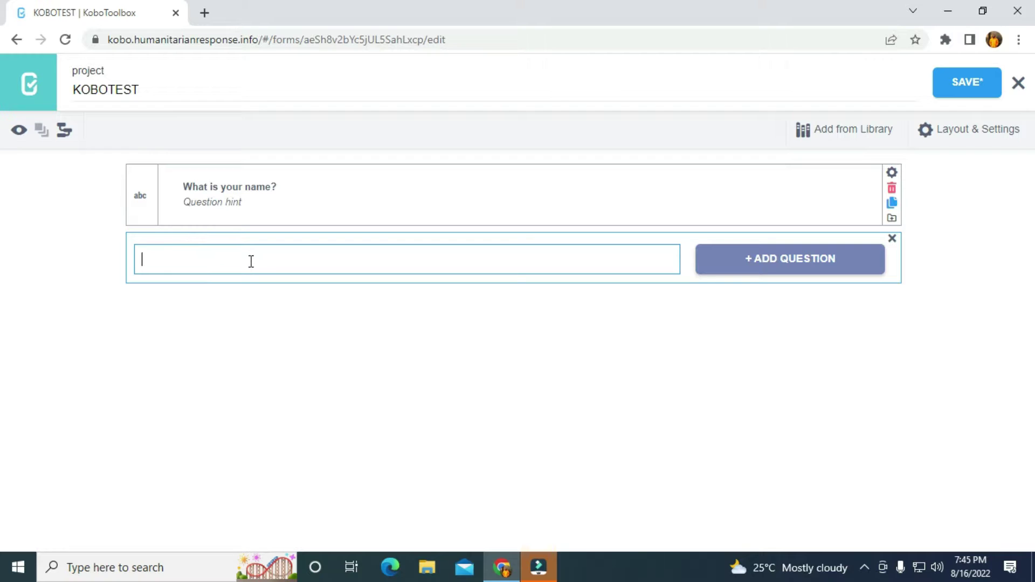
text(How old are you?)
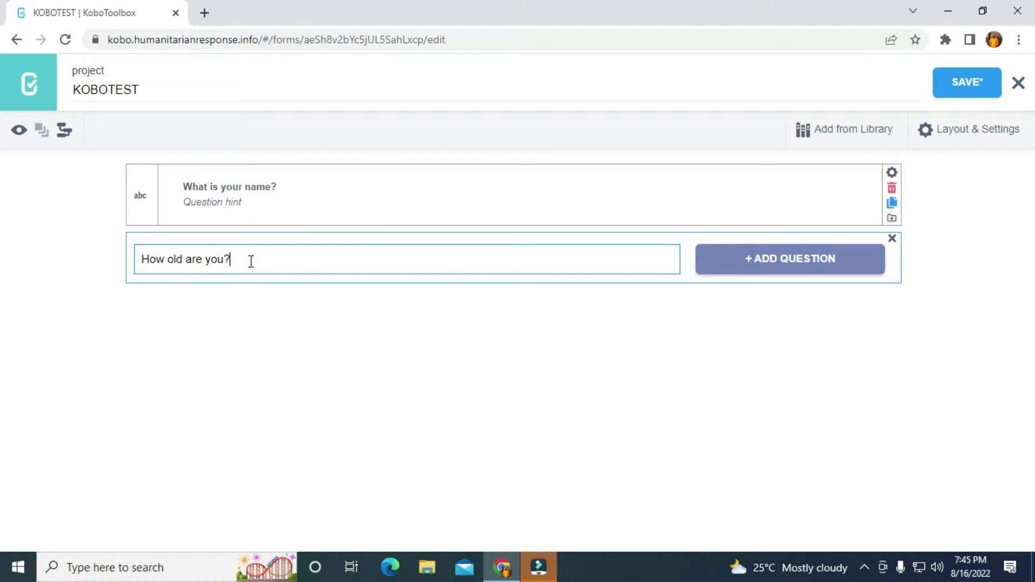
click(776, 269)
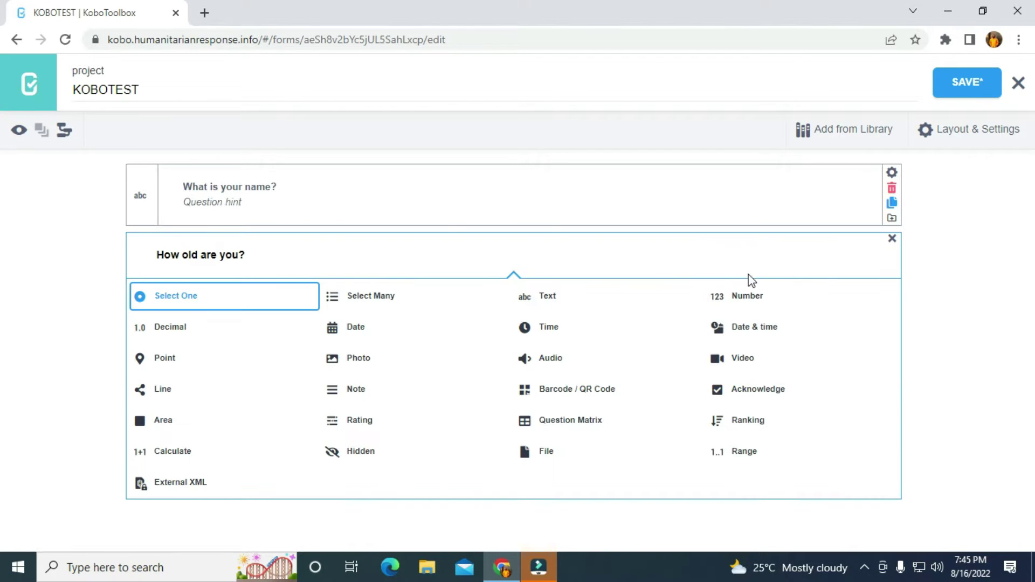
click(745, 305)
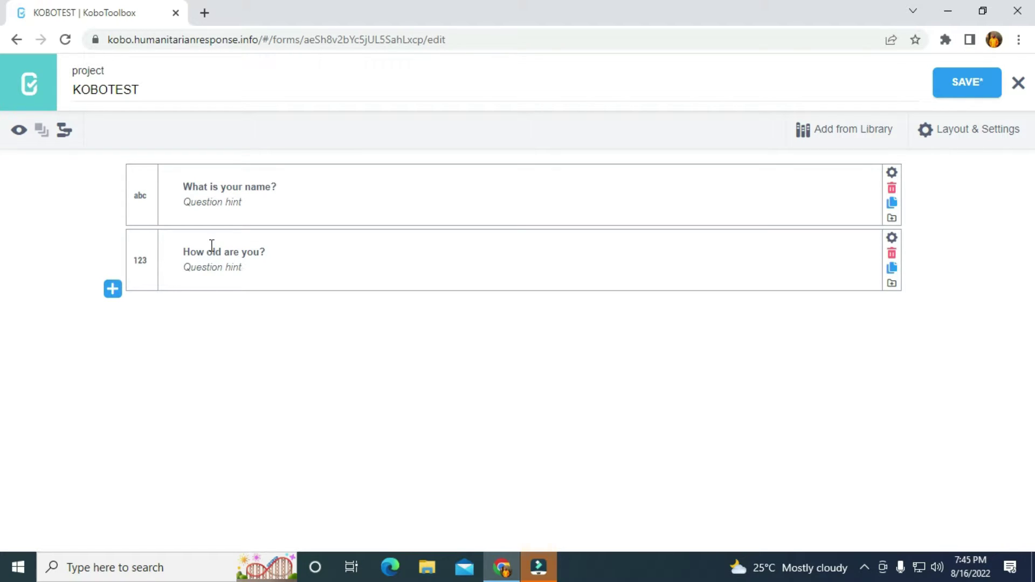
Add a Select One question "Select your Country"
click(112, 288)
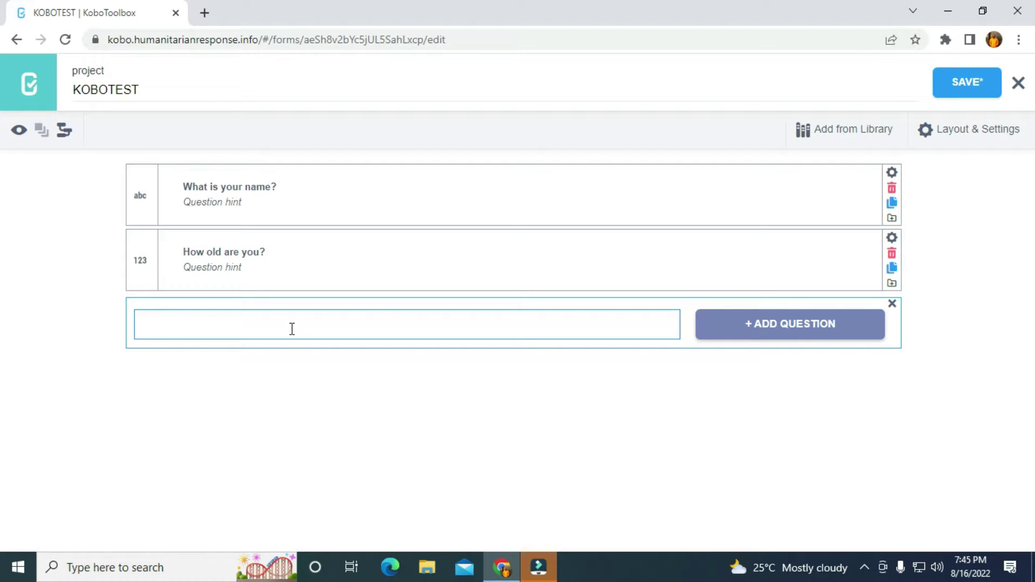
text(SAle)
key(BackSpace)
key(BackSpace)
text(elect your Country)
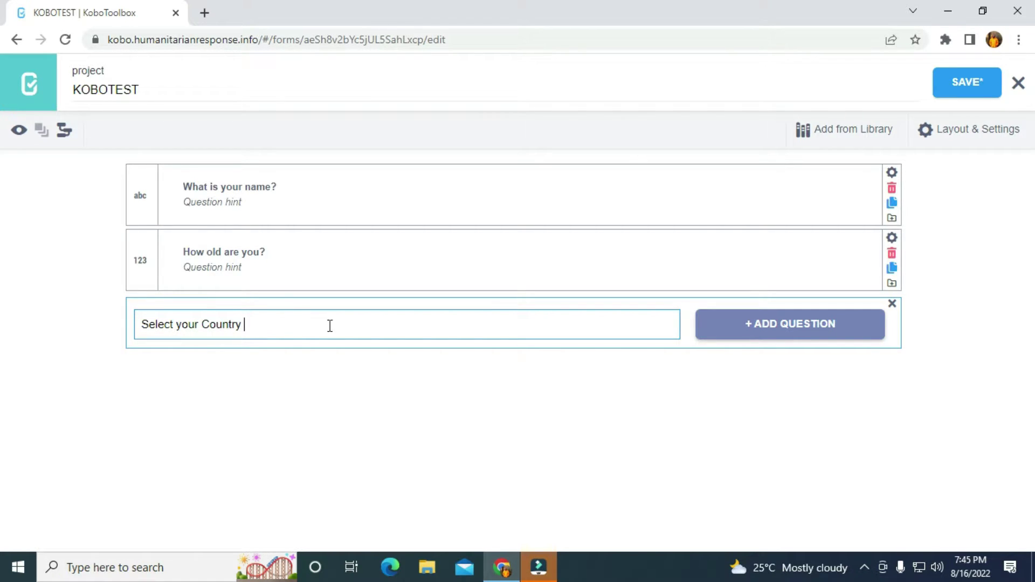
click(715, 342)
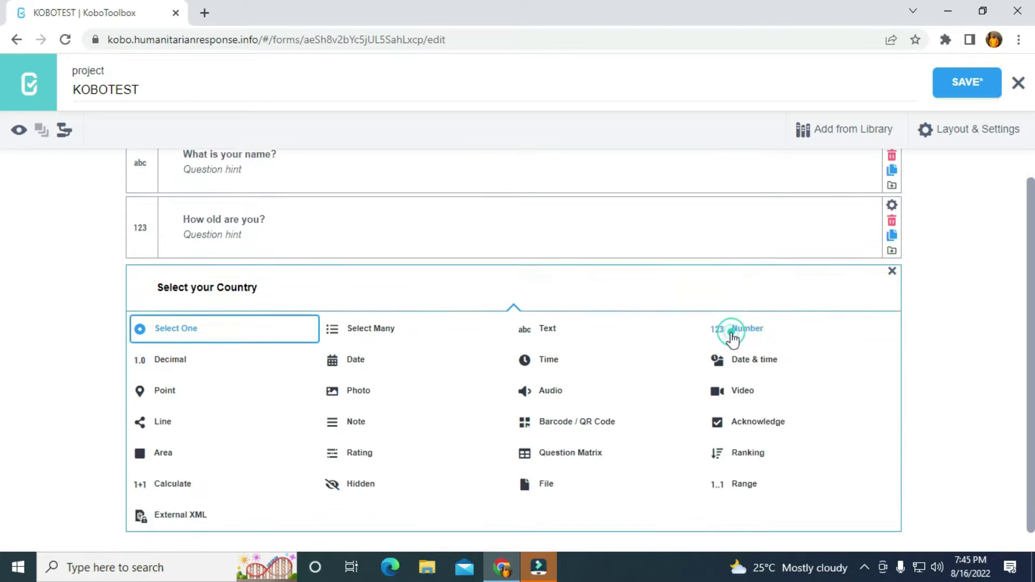
click(198, 318)
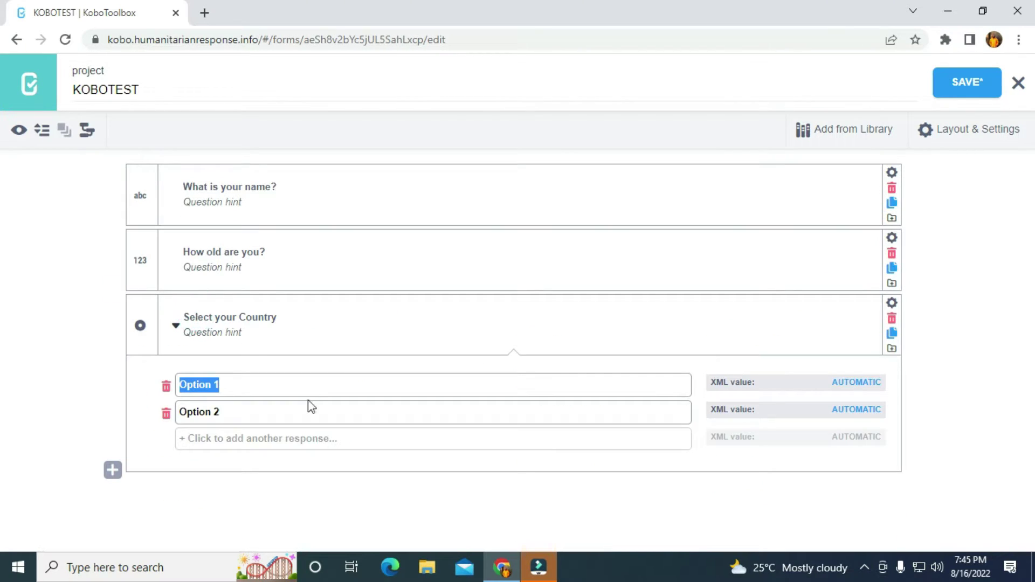
Enter the country choices Nigeria, England and Germany
text(Nige)
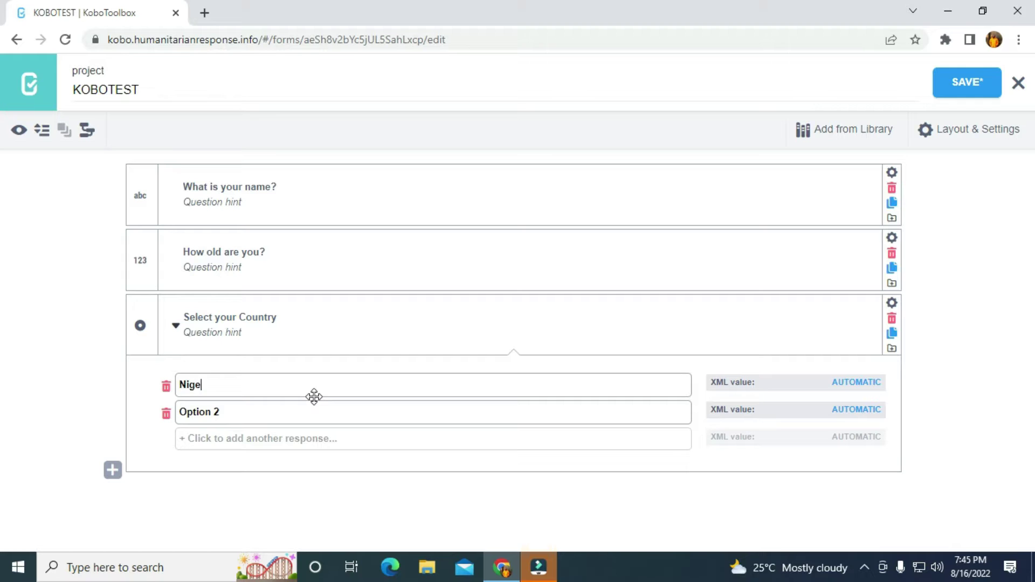
text(ria)
key(Tab)
text(England)
key(Tab)
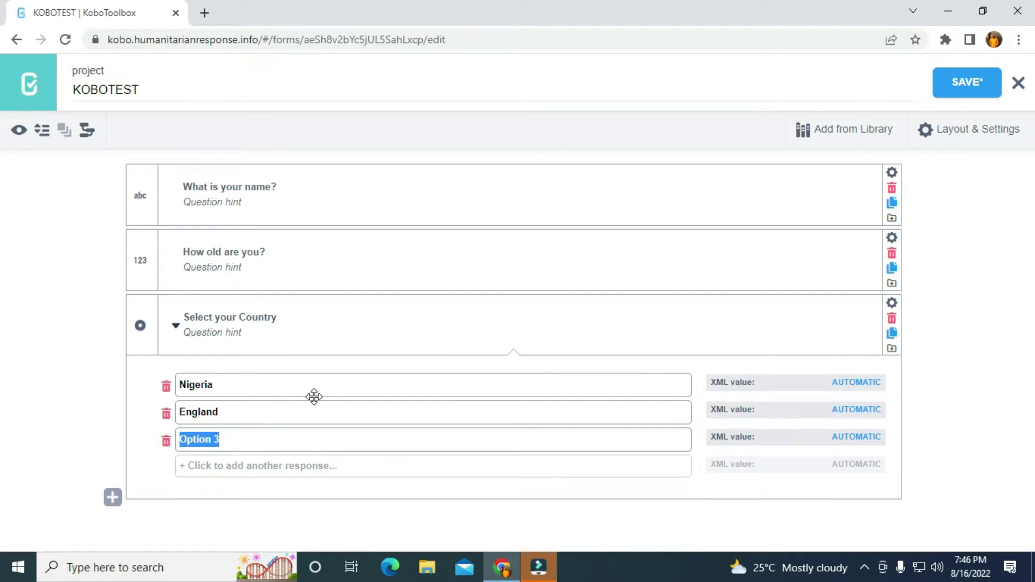
text(Germany)
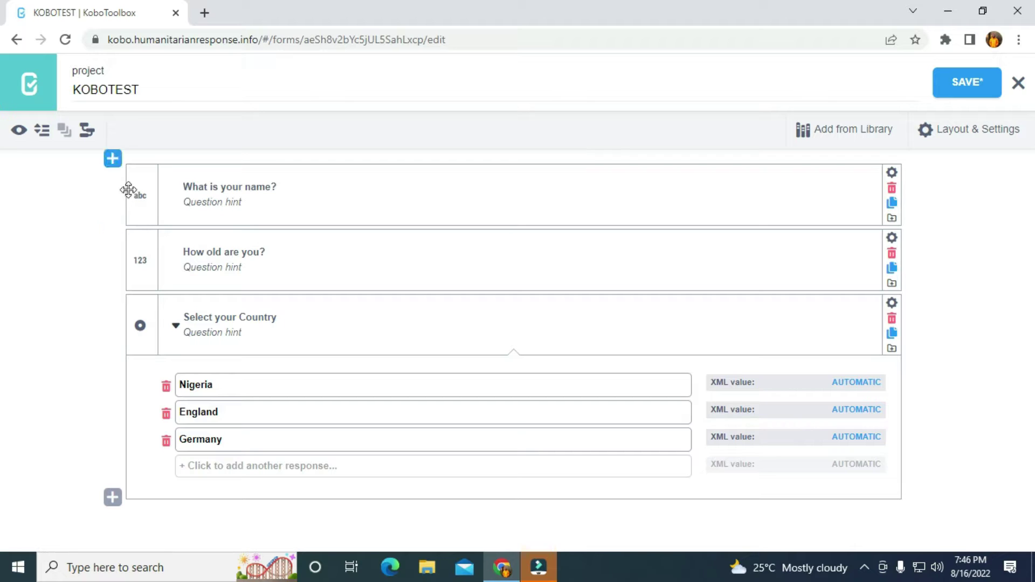
Set the data column names to name, old and country for the three questions
click(892, 172)
drag(619, 261, 487, 251)
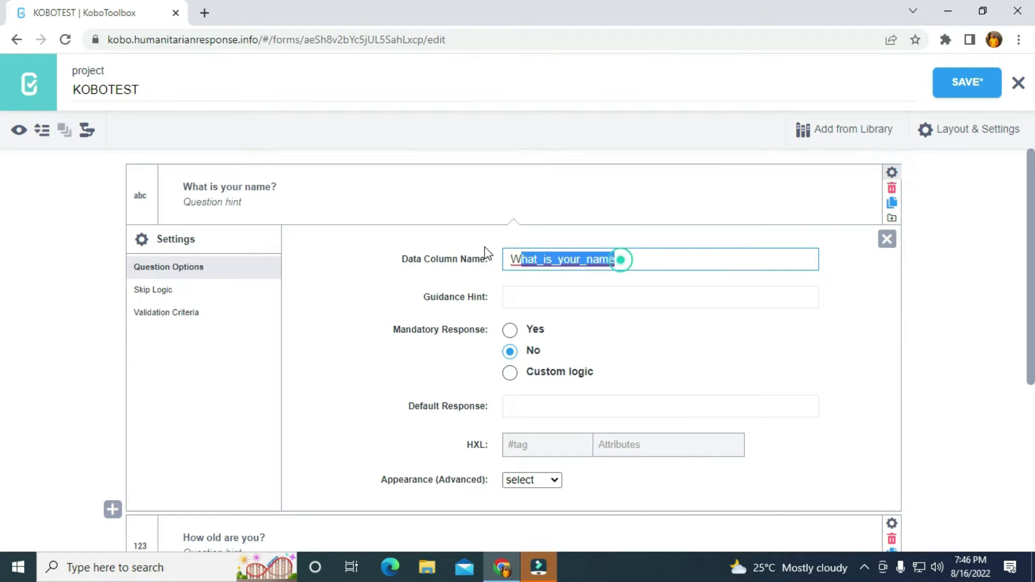
text(name)
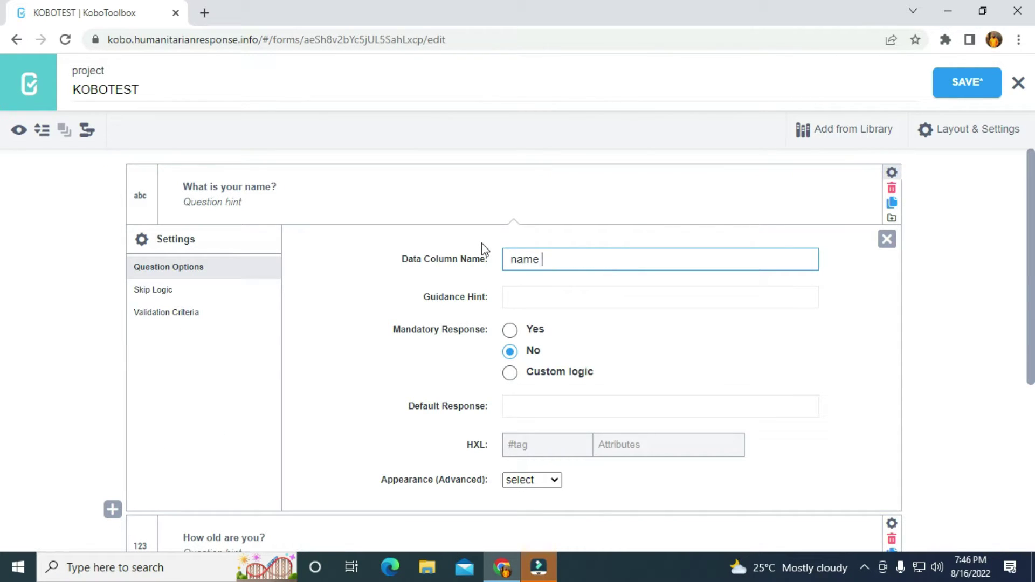
click(887, 240)
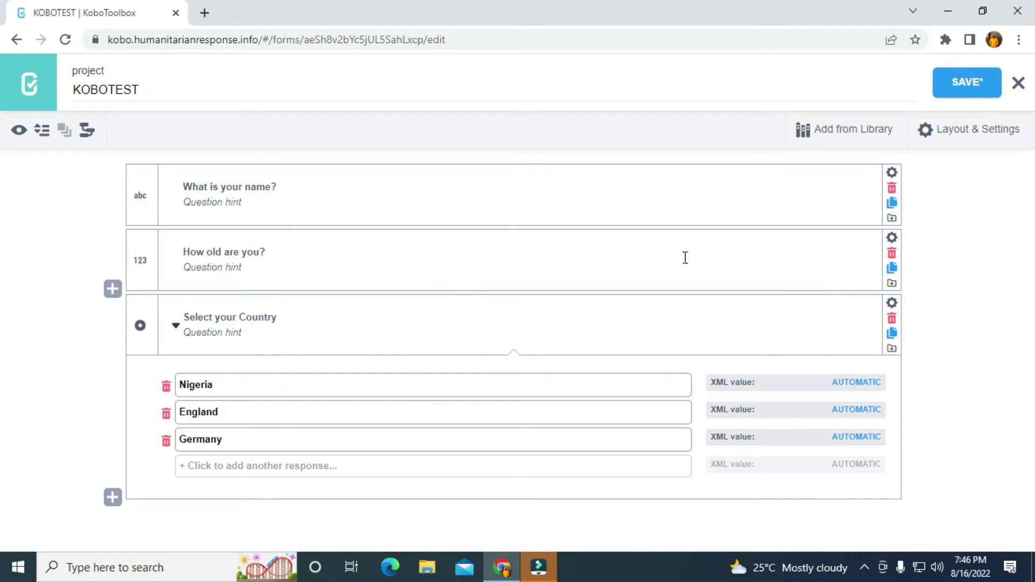
click(890, 240)
drag(618, 325, 384, 309)
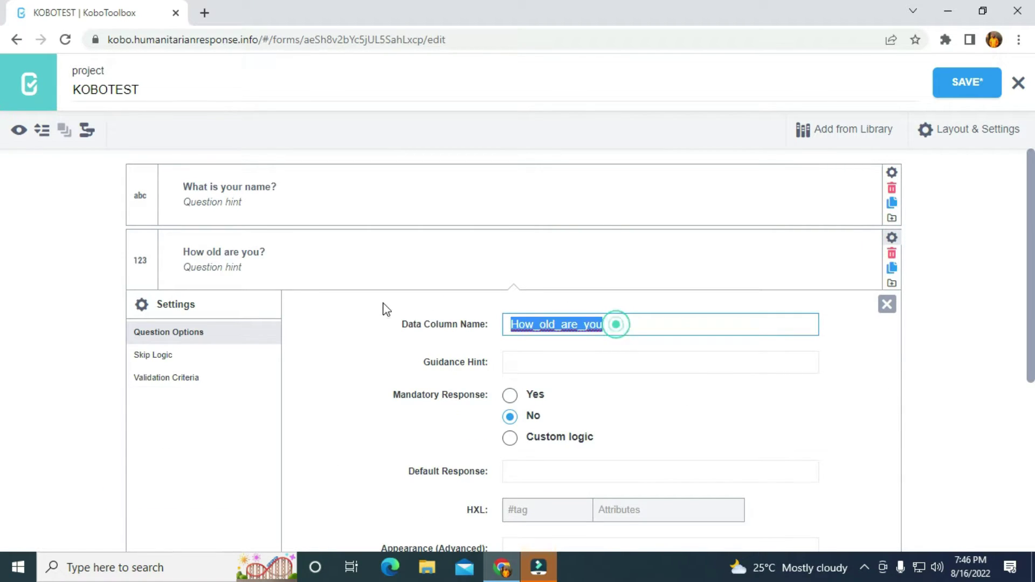
text(old)
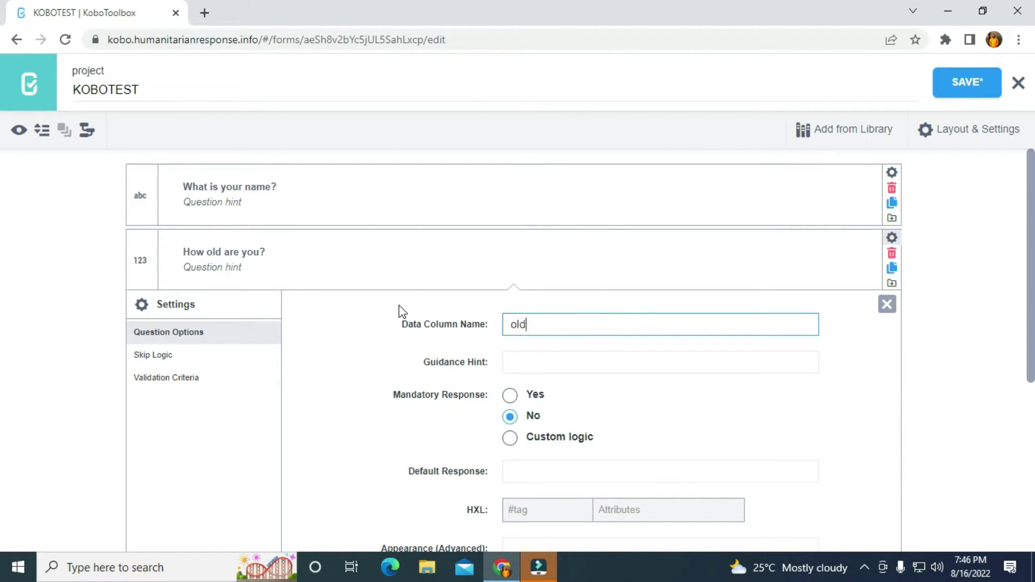
click(887, 304)
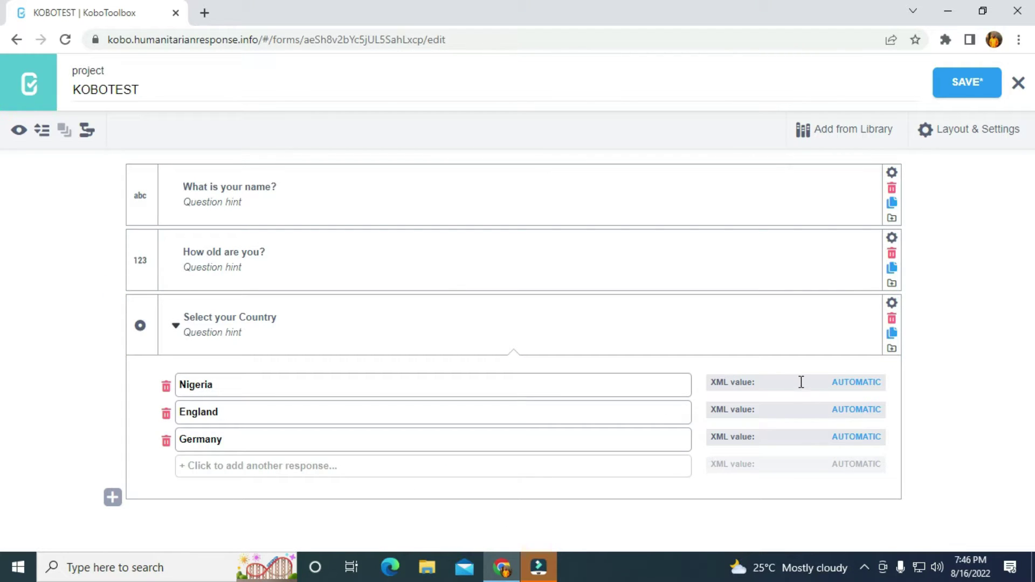
click(891, 304)
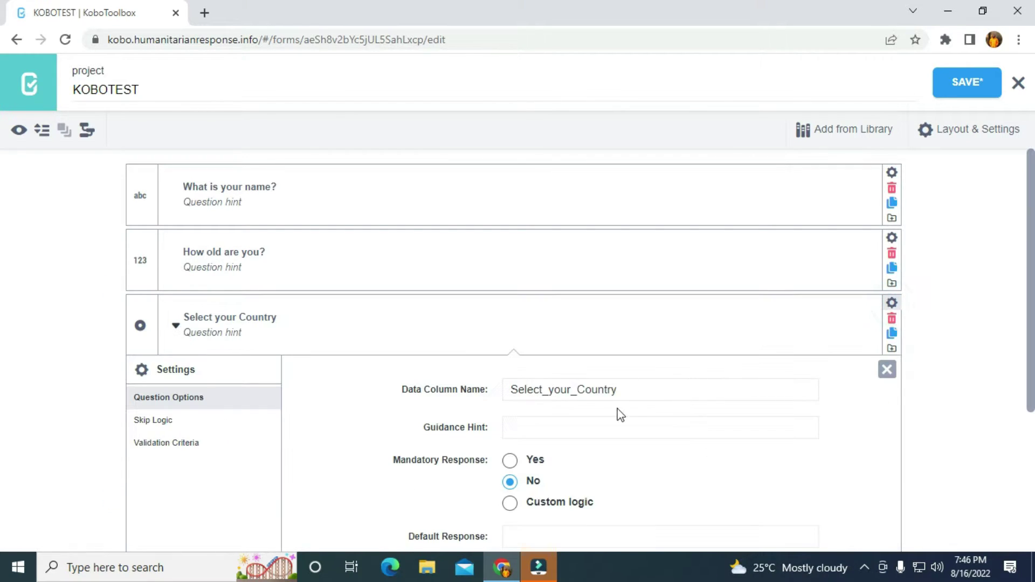
drag(645, 389, 451, 388)
text(co)
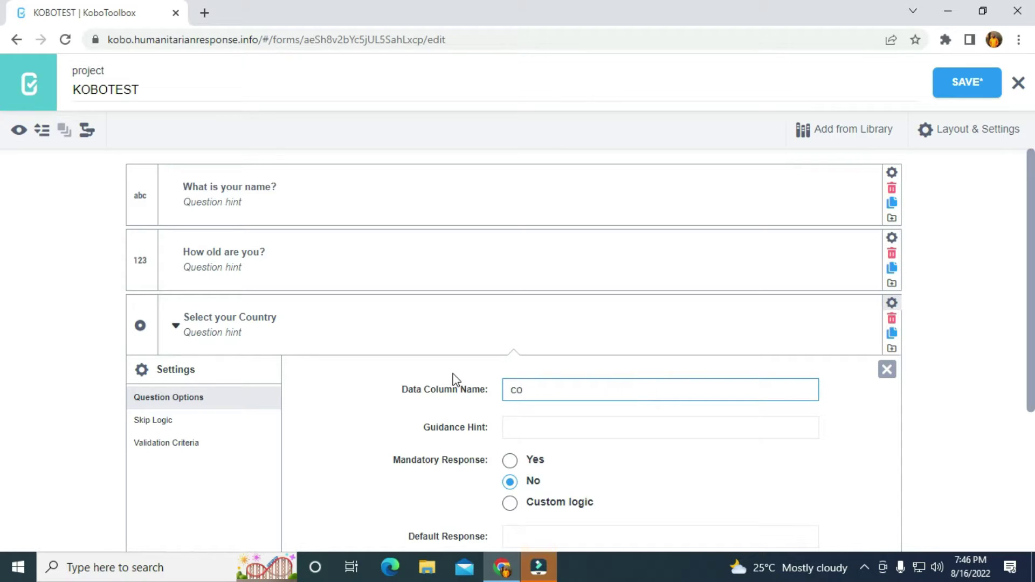
text(untry)
click(887, 370)
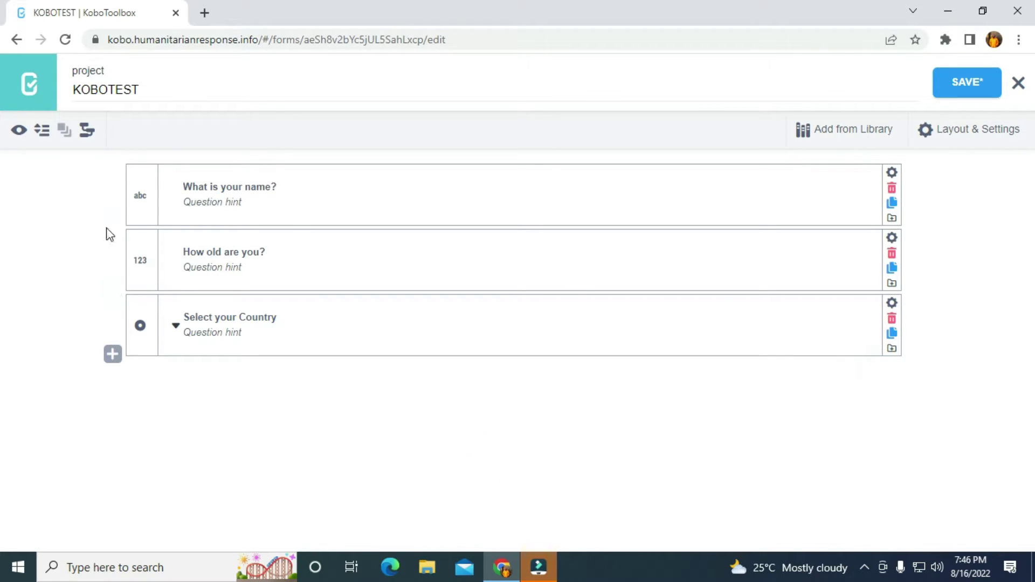
Save the form and redeploy KOBOTEST, overwriting the existing deployment as v13
click(964, 93)
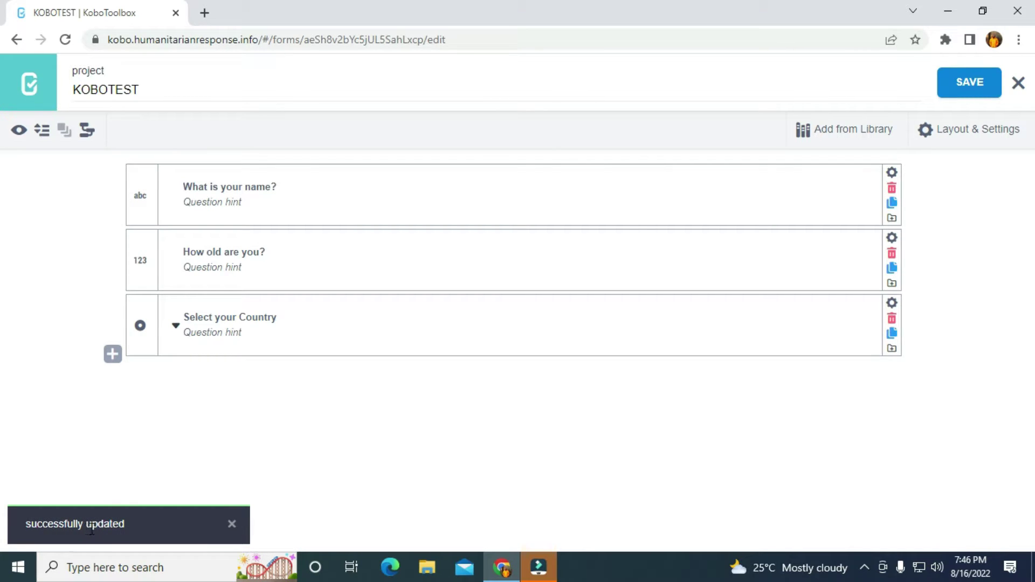
click(28, 86)
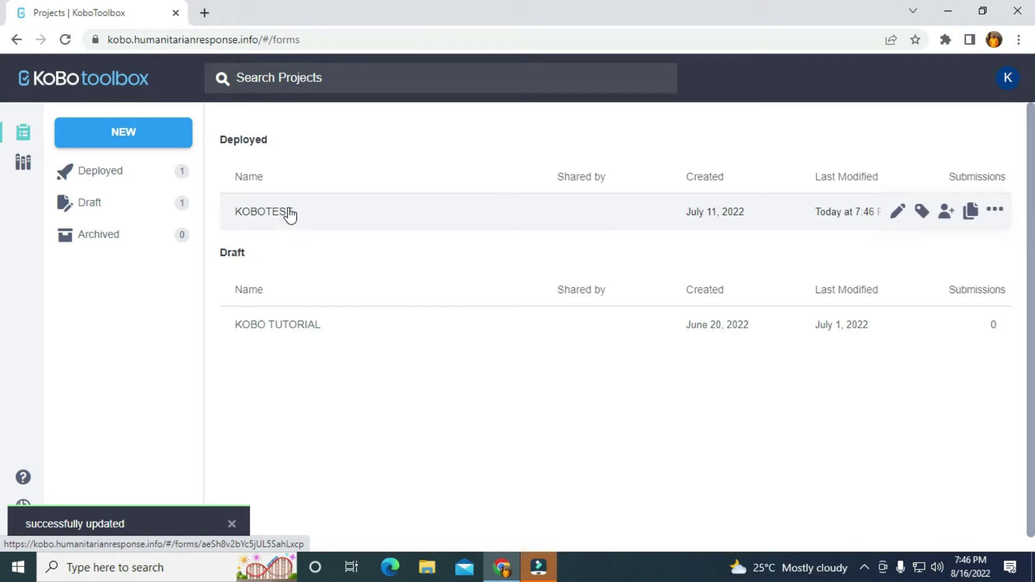
click(457, 216)
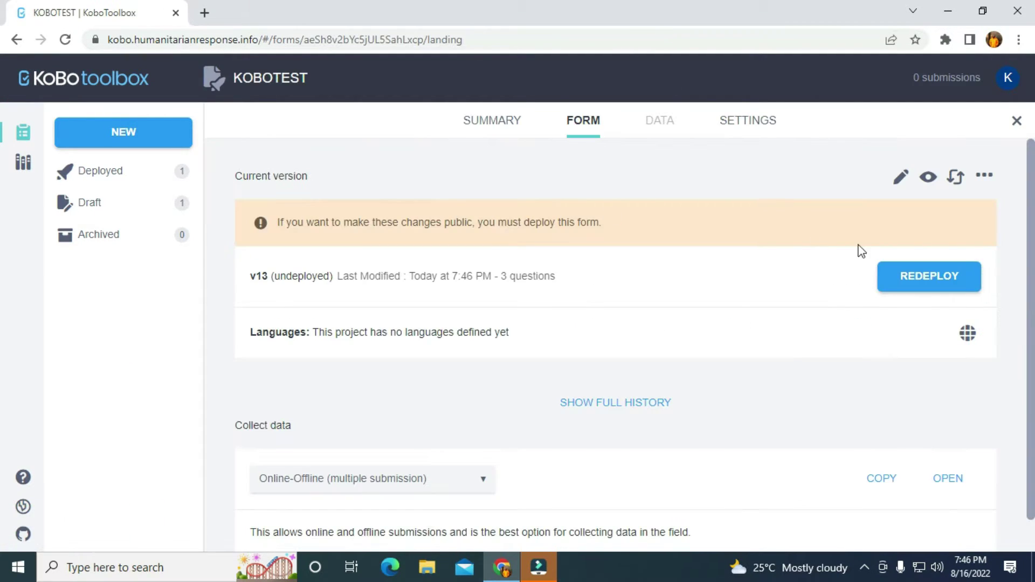
click(926, 276)
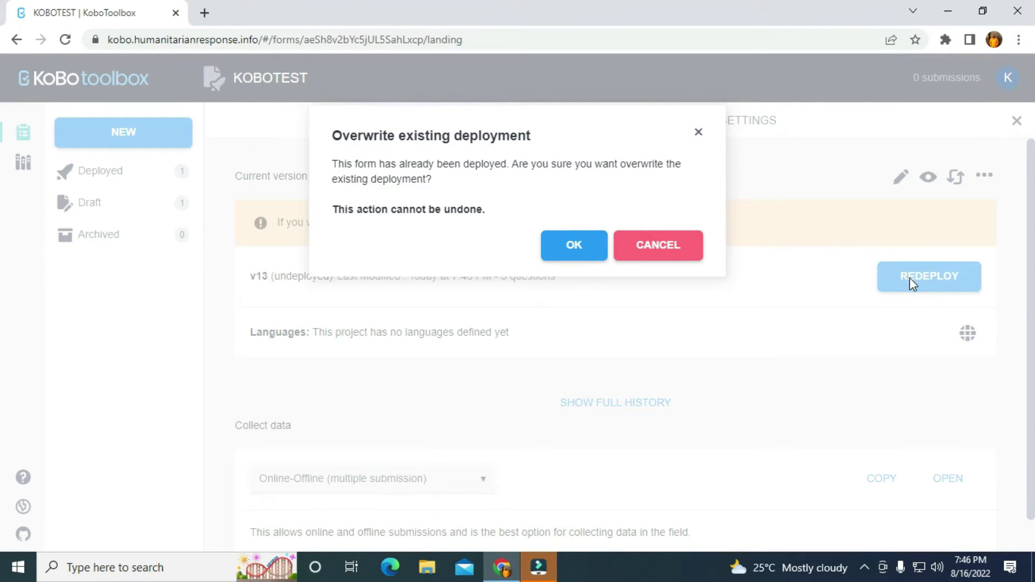
click(561, 243)
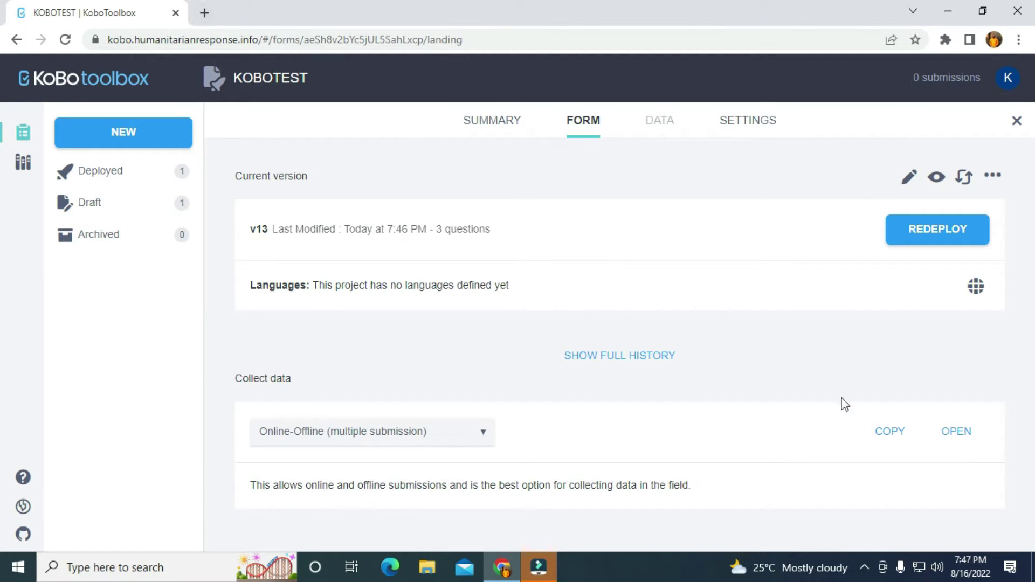
Submit a web-form response with a respondent name, age 20 and country Nigeria
click(951, 432)
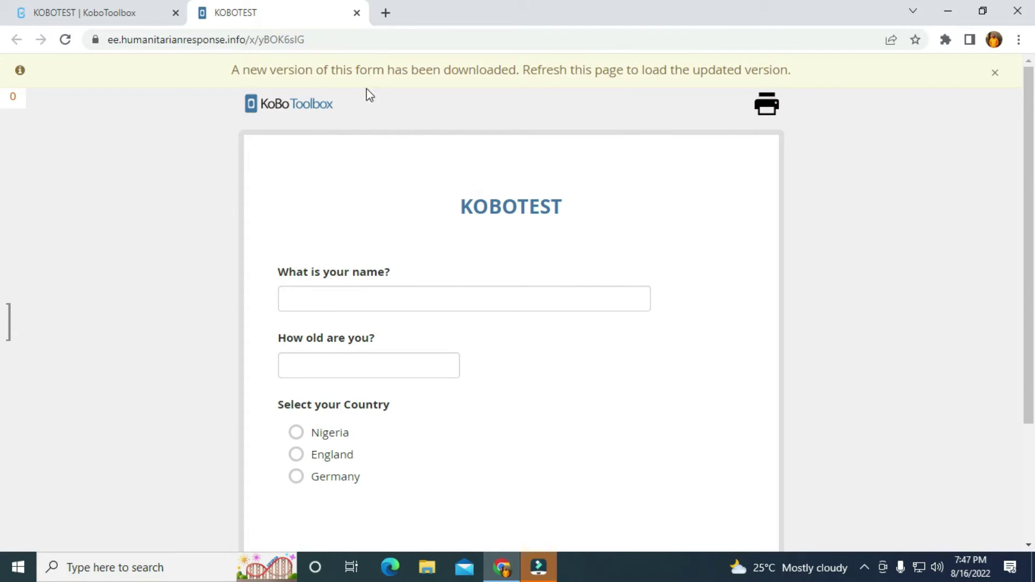
click(299, 299)
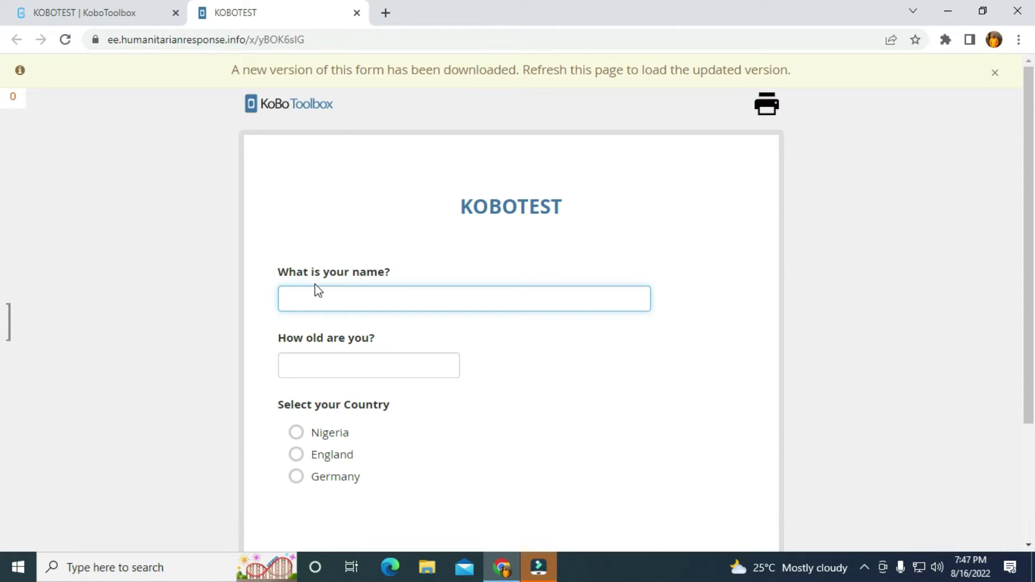
click(297, 370)
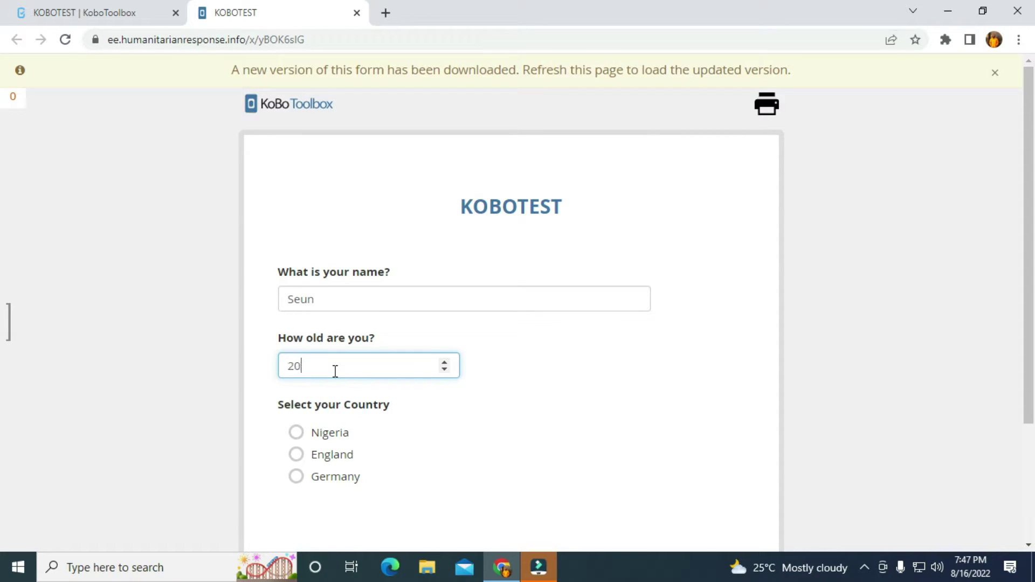
scroll(351, 388, down, 3)
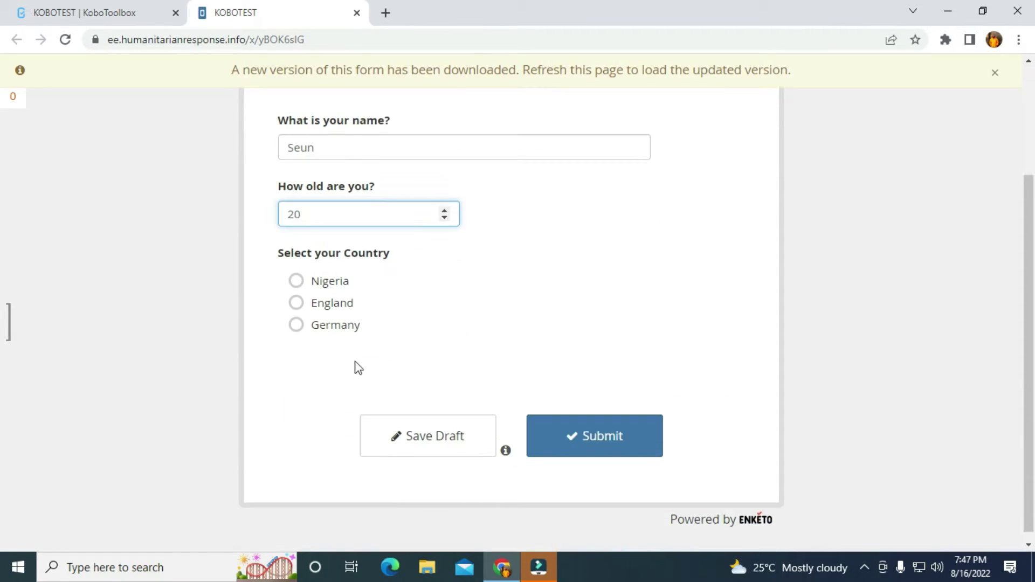
click(308, 283)
click(577, 435)
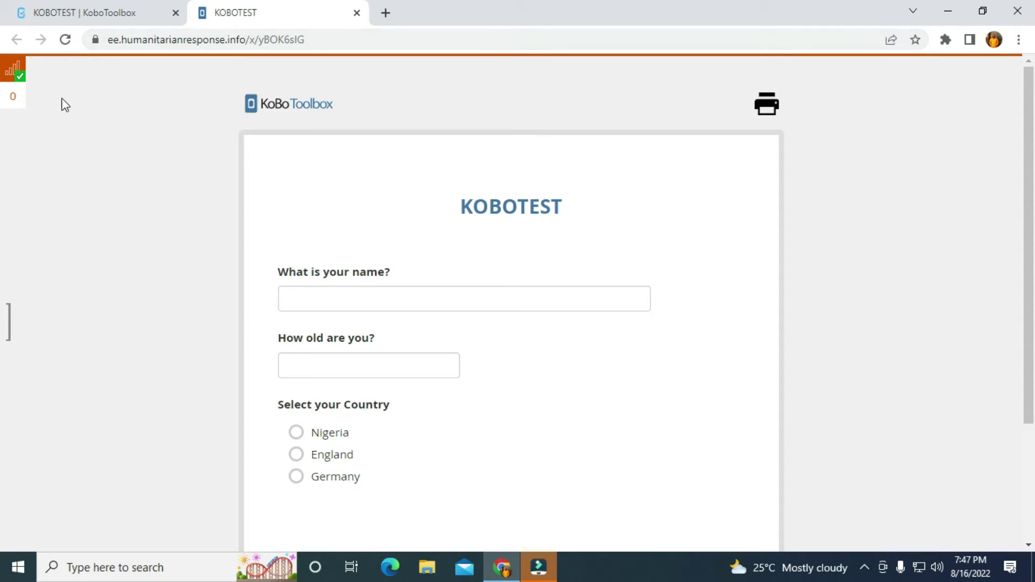
Reload the KOBOTEST project and view its data table with the new Nigeria submission
click(87, 13)
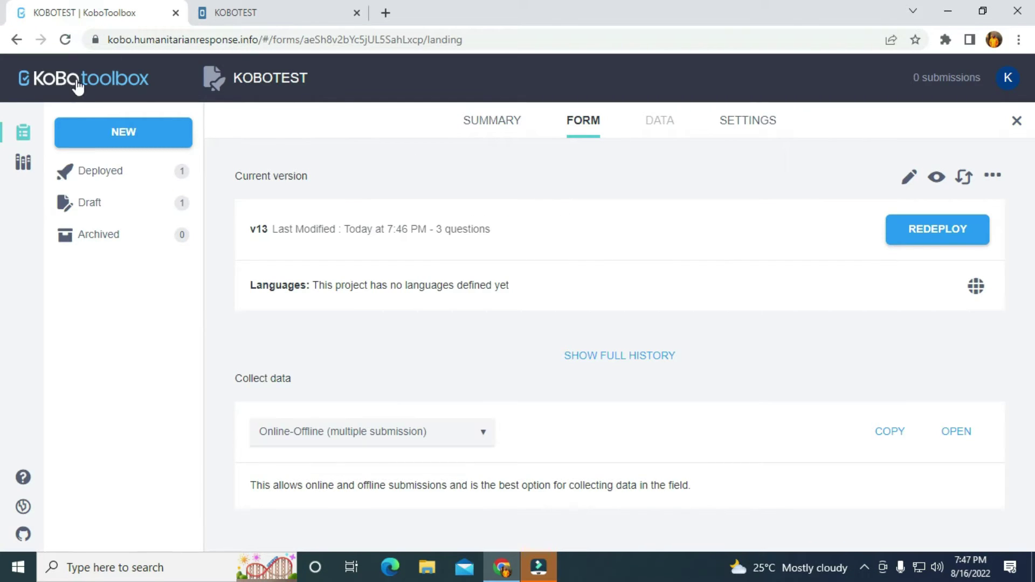
click(65, 39)
click(667, 127)
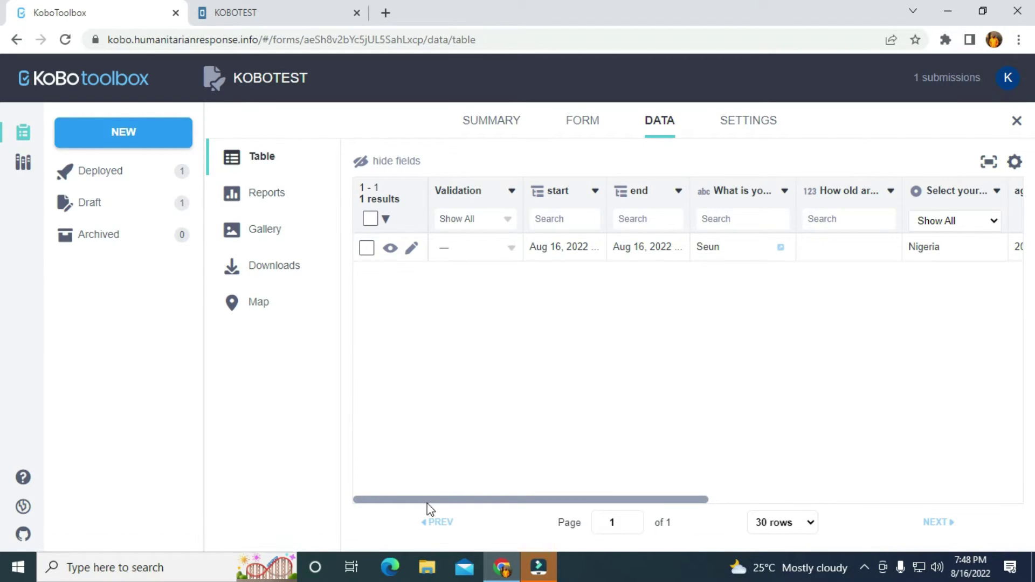
drag(427, 504, 375, 484)
Go to the KOBOTEST project's Sharing settings
click(731, 125)
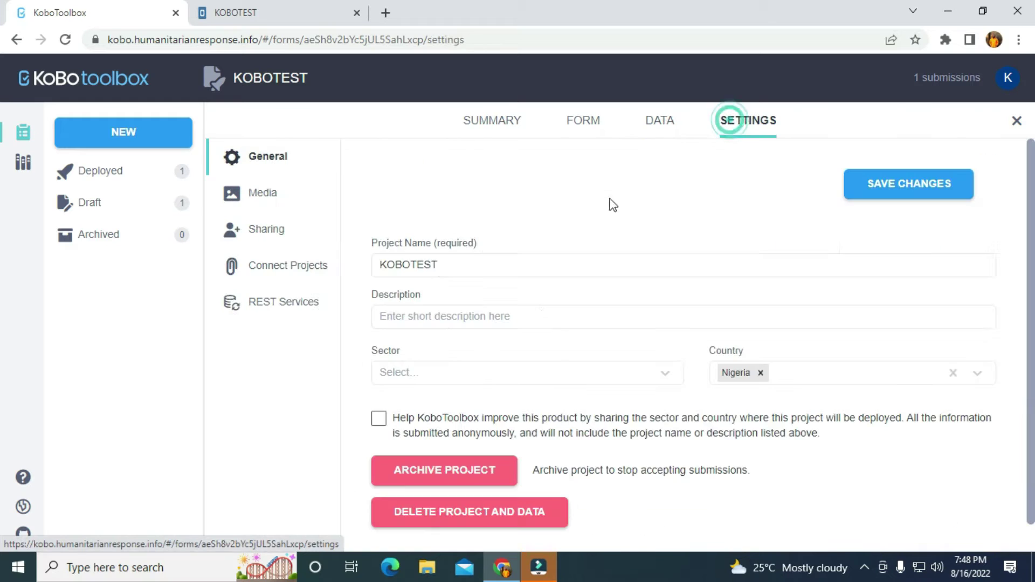
scroll(515, 323, down, 1)
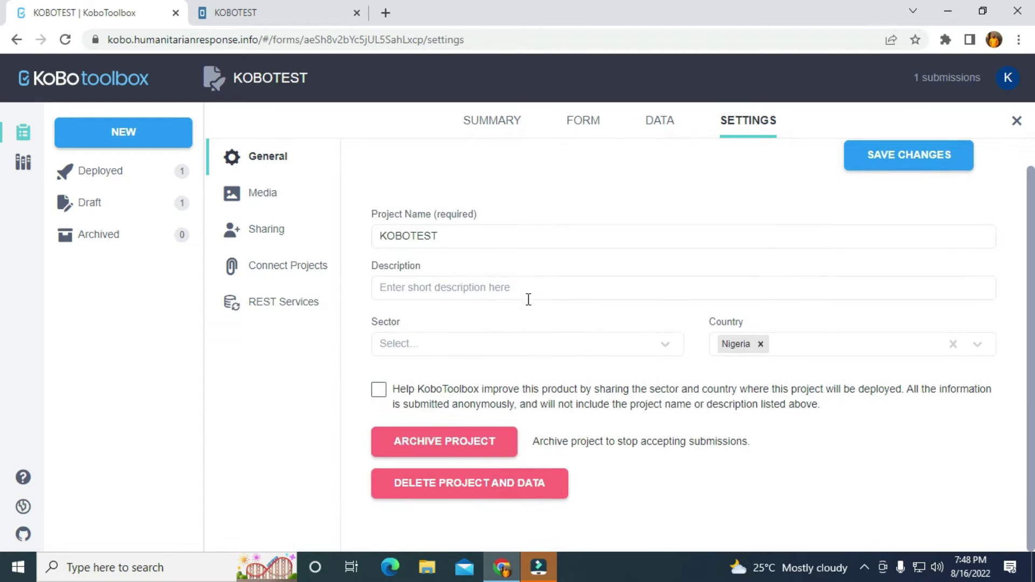
click(262, 232)
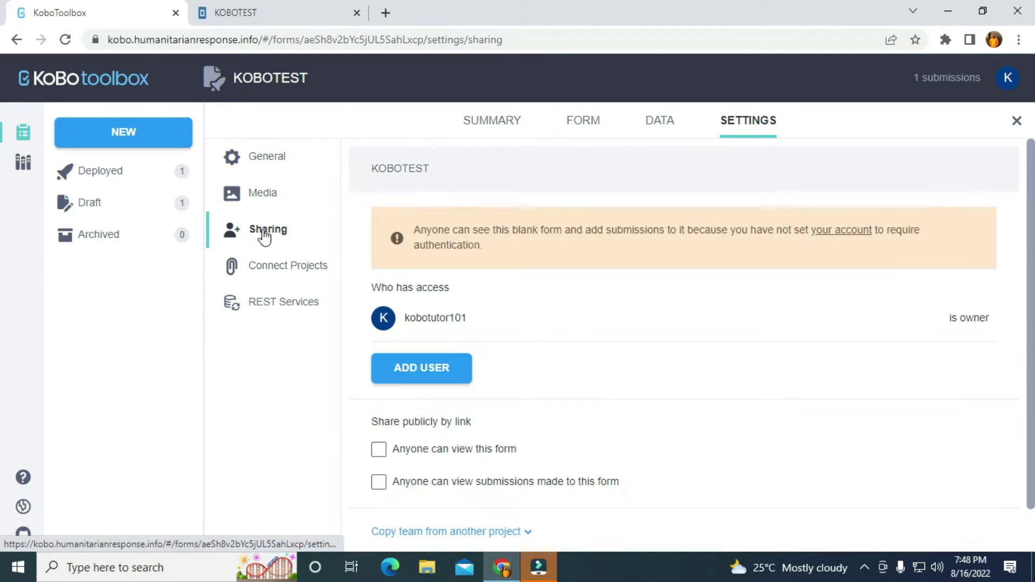
Allow anyone to view the form and its submissions
click(385, 455)
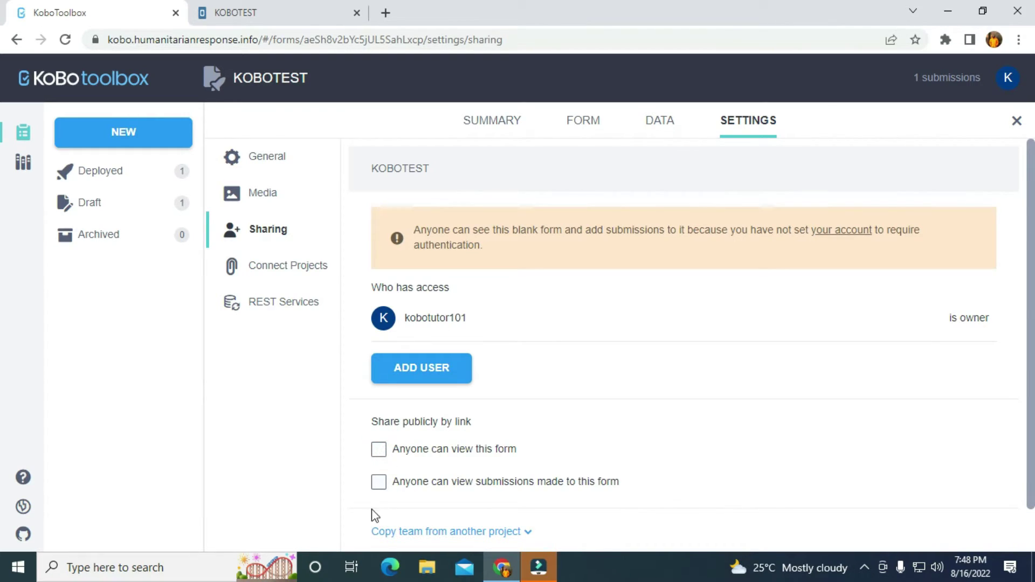
scroll(378, 486, down, 1)
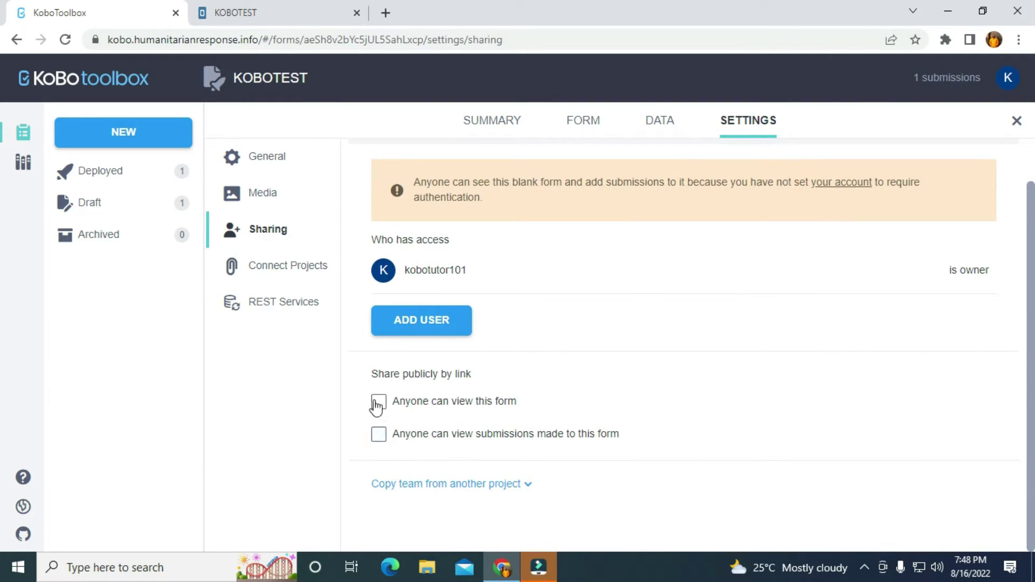
click(378, 401)
click(380, 436)
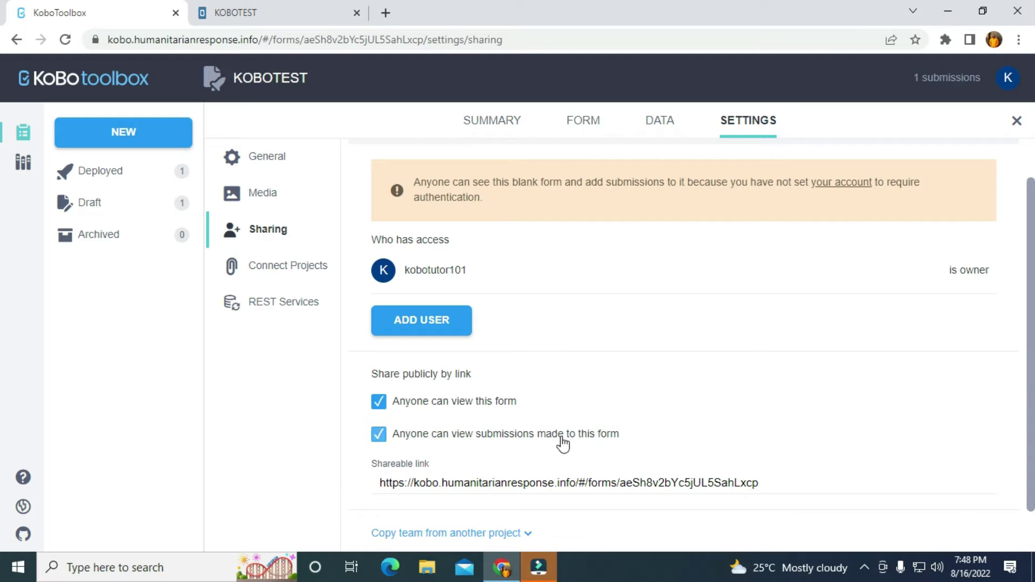
scroll(402, 424, down, 1)
scroll(402, 423, up, 2)
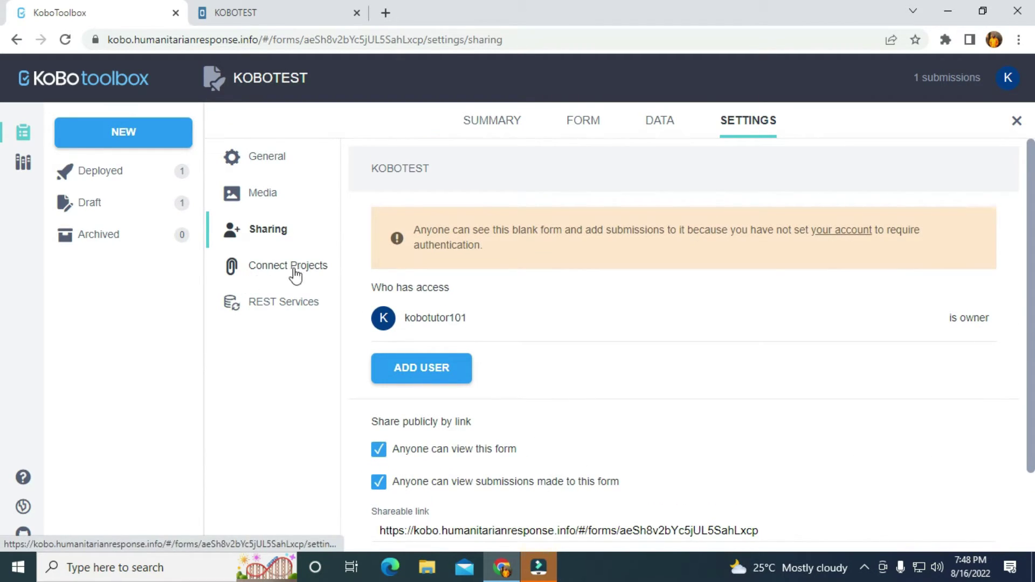
On the Downloads page, export Select Many questions as separate columns
click(662, 125)
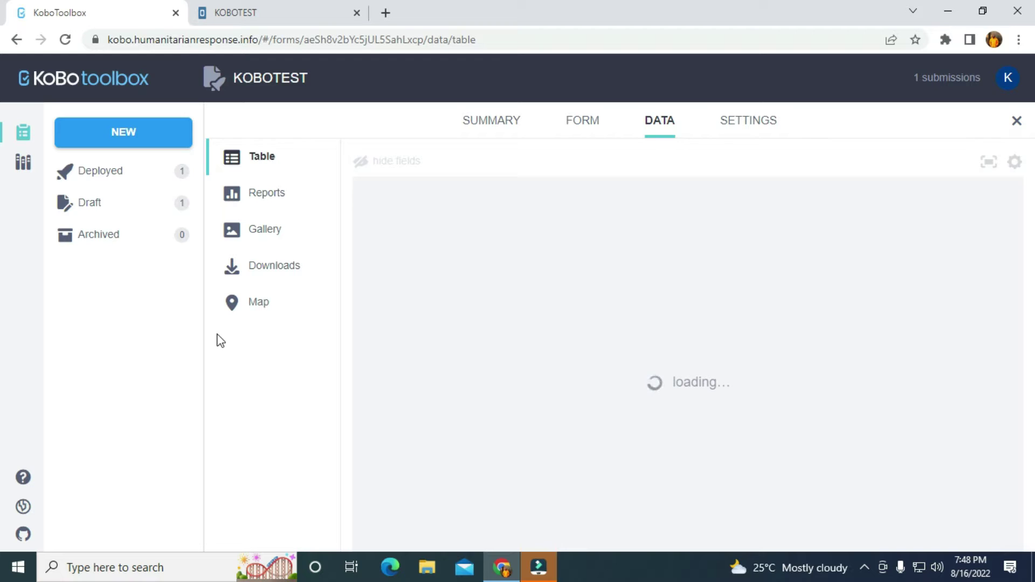
click(270, 271)
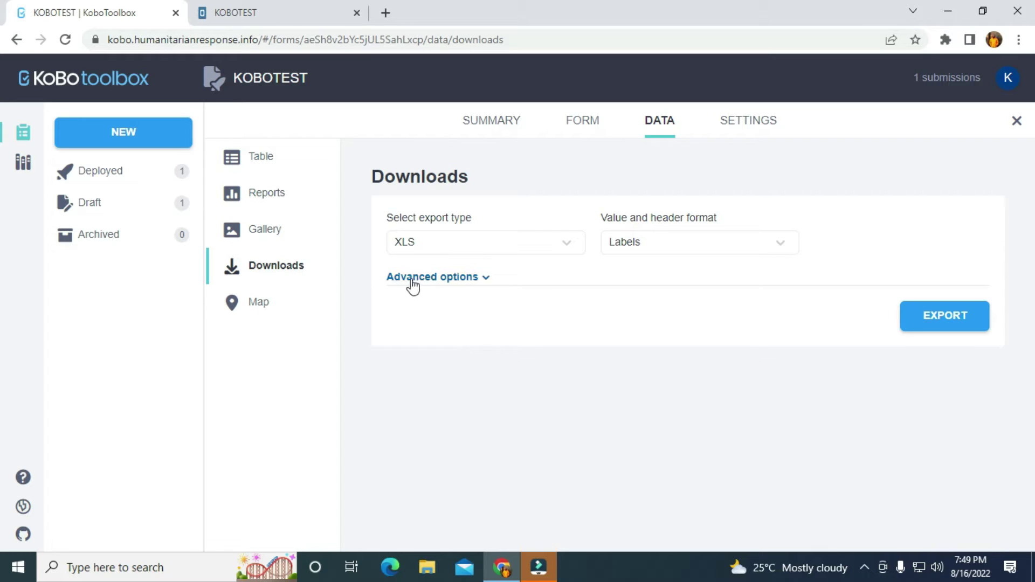
click(477, 277)
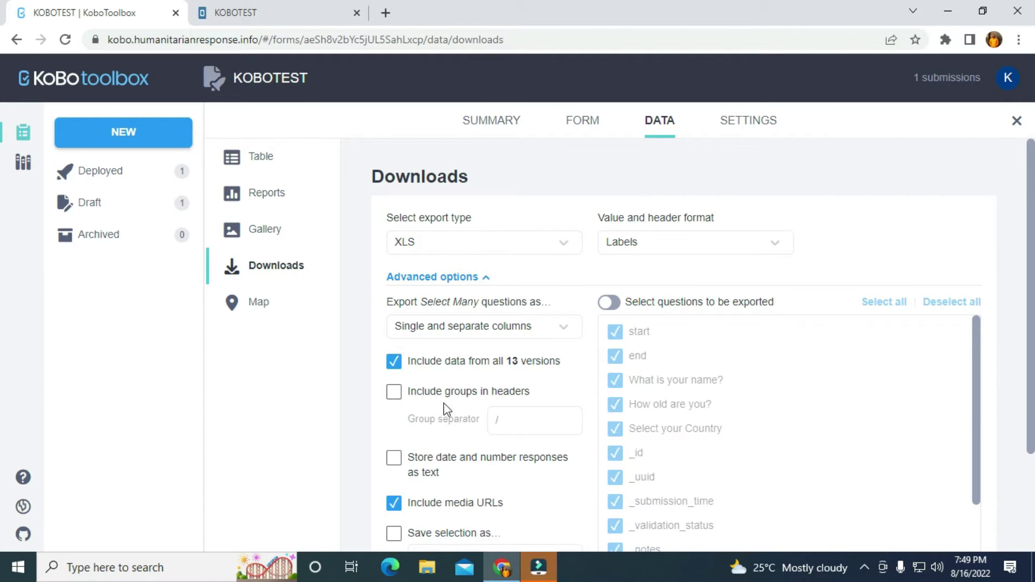
scroll(432, 399, down, 3)
scroll(489, 378, up, 2)
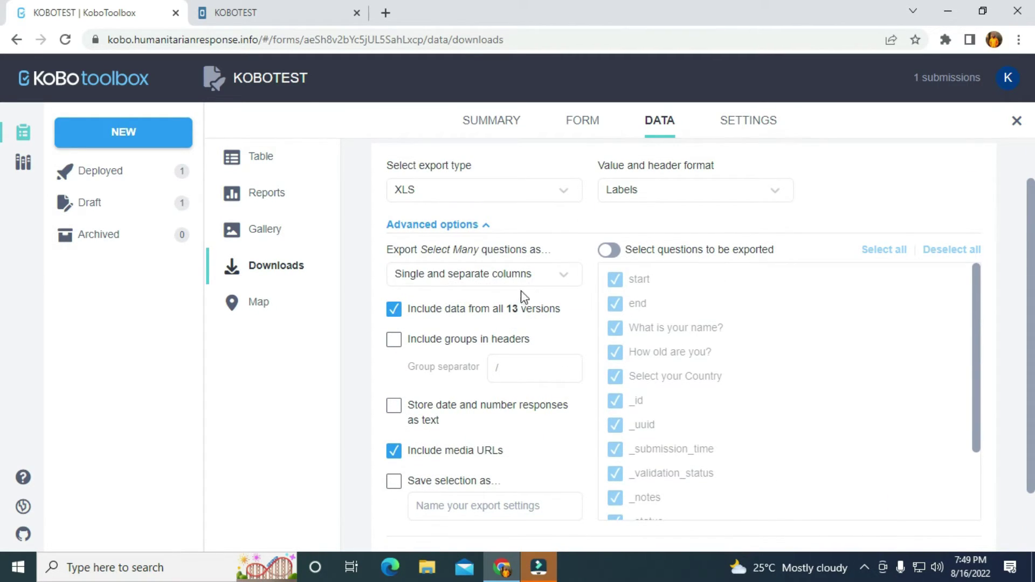
click(561, 280)
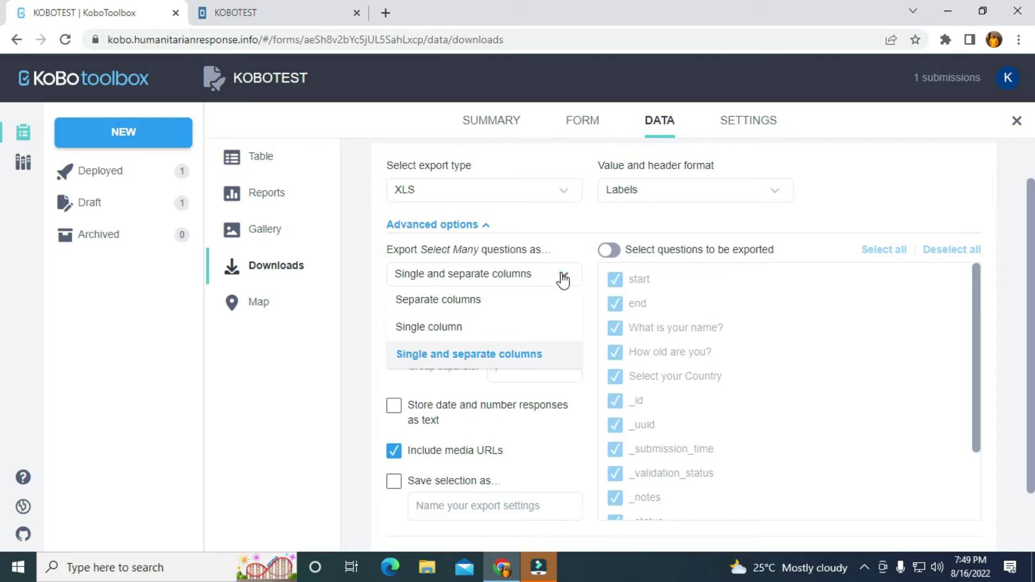
click(491, 302)
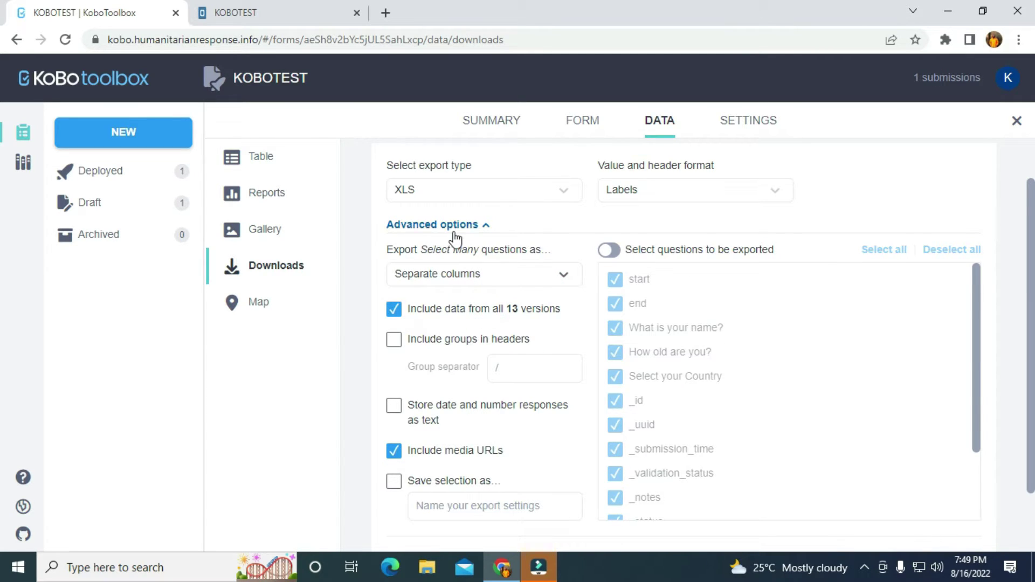
scroll(620, 334, down, 1)
scroll(792, 307, up, 1)
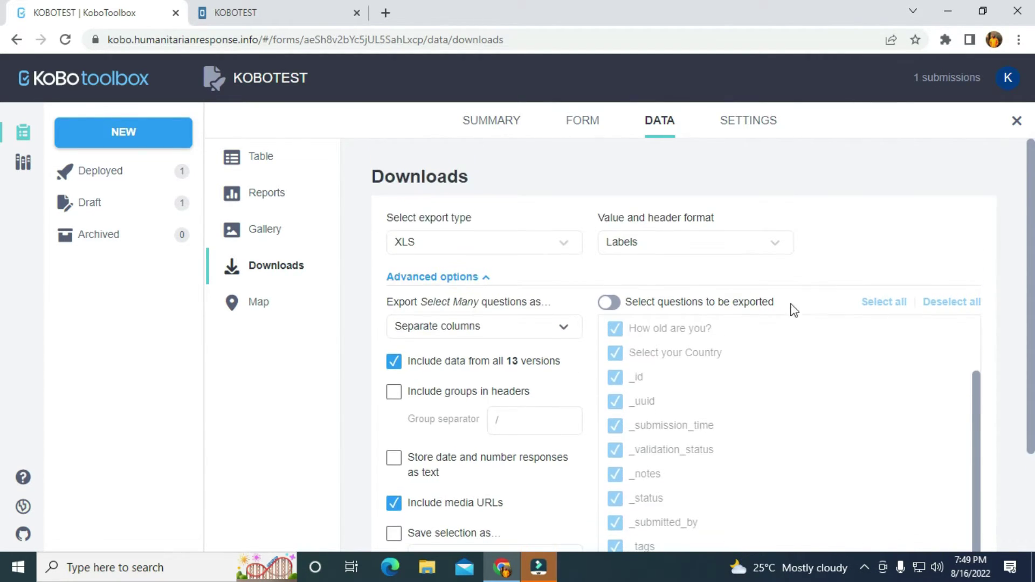
scroll(531, 273, down, 2)
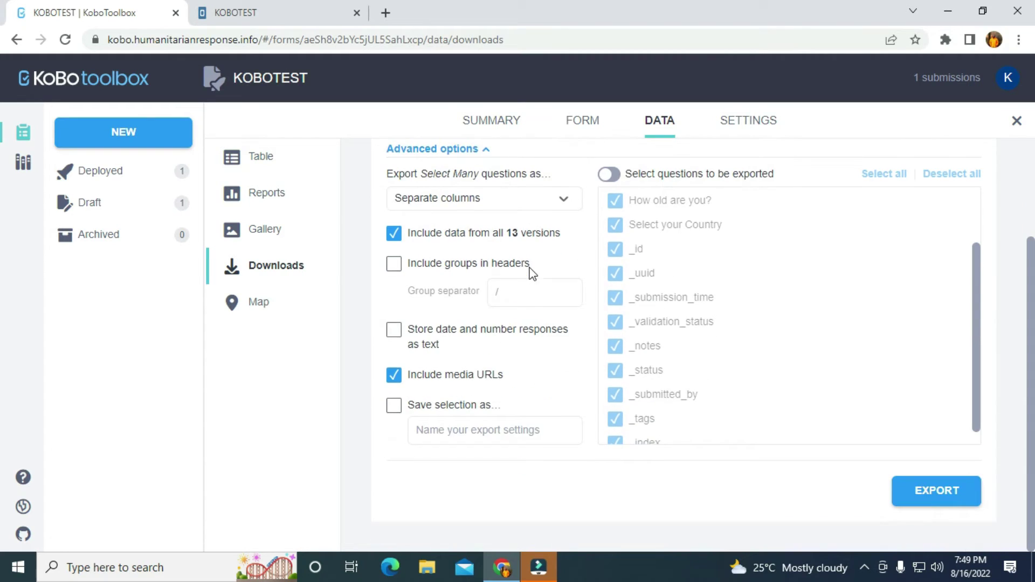
Save the export selection as 'Dashboard', keeping all questions included
click(396, 409)
click(485, 435)
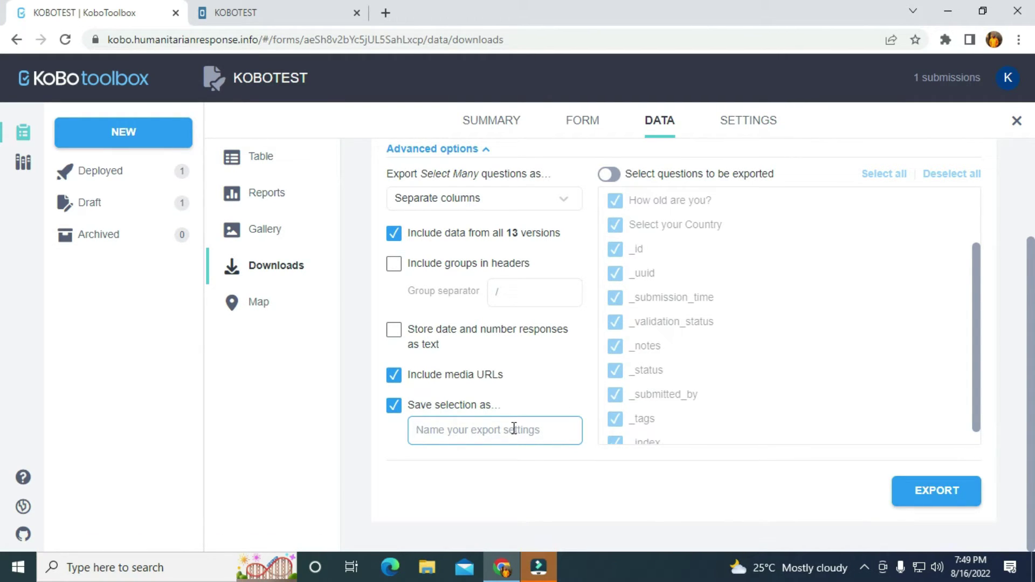
text(DA)
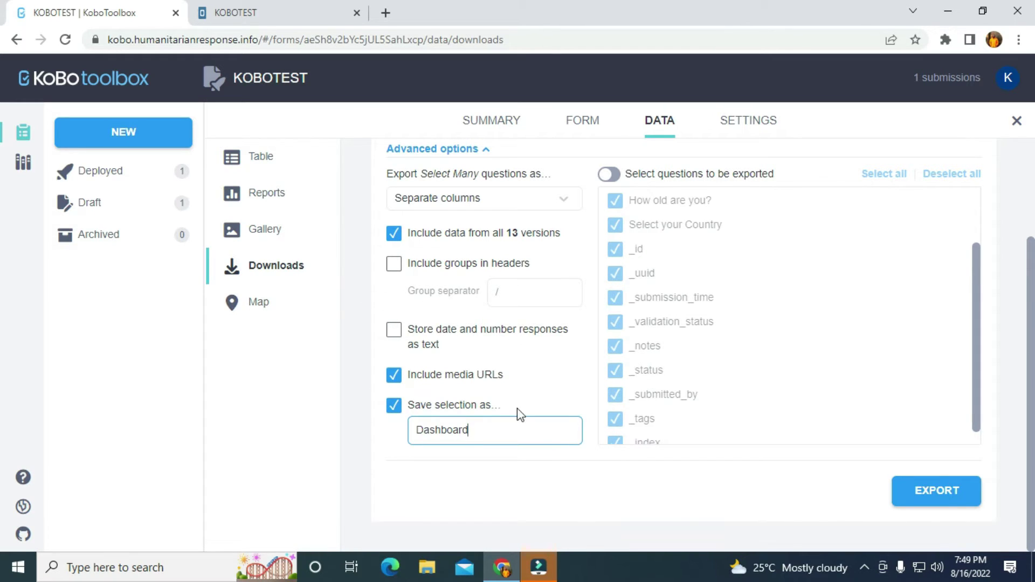
scroll(467, 428, up, 2)
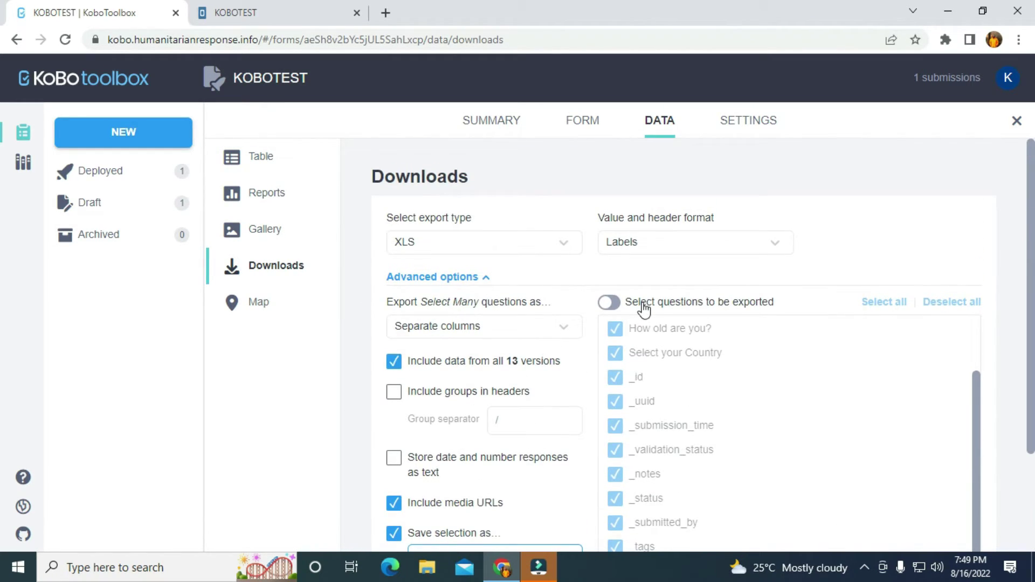
scroll(643, 310, down, 1)
click(608, 226)
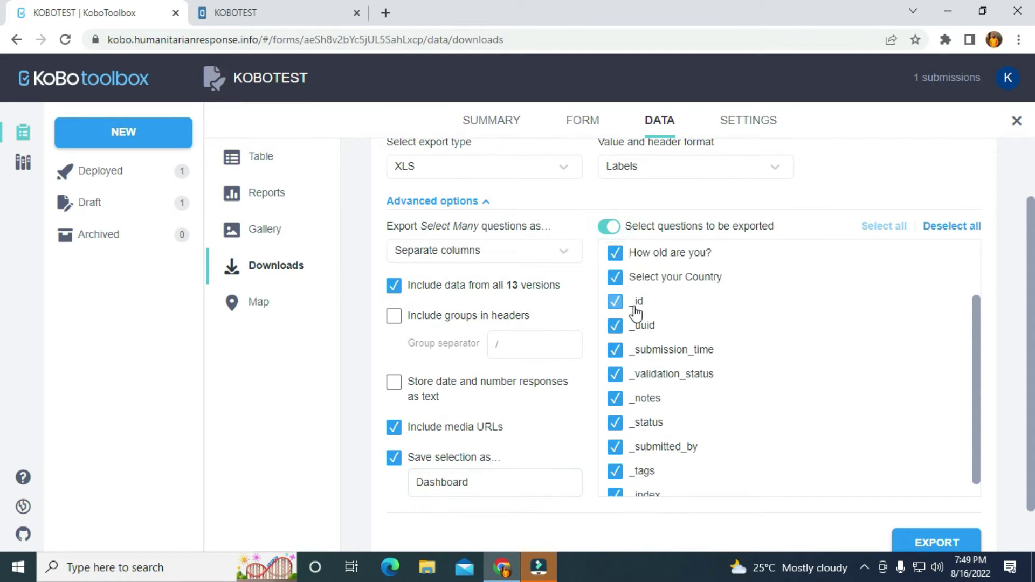
scroll(670, 430, down, 1)
scroll(672, 411, up, 3)
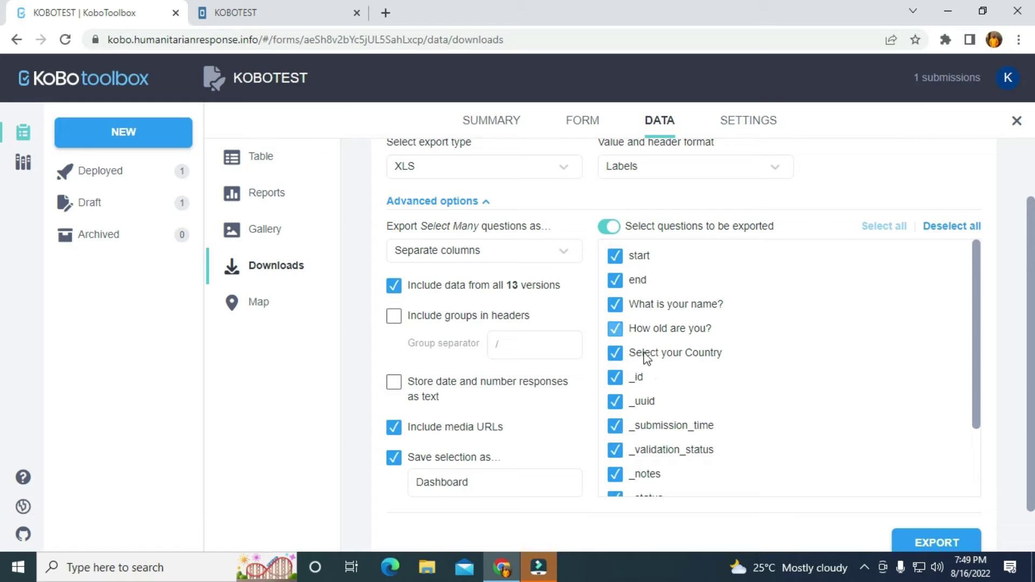
click(608, 226)
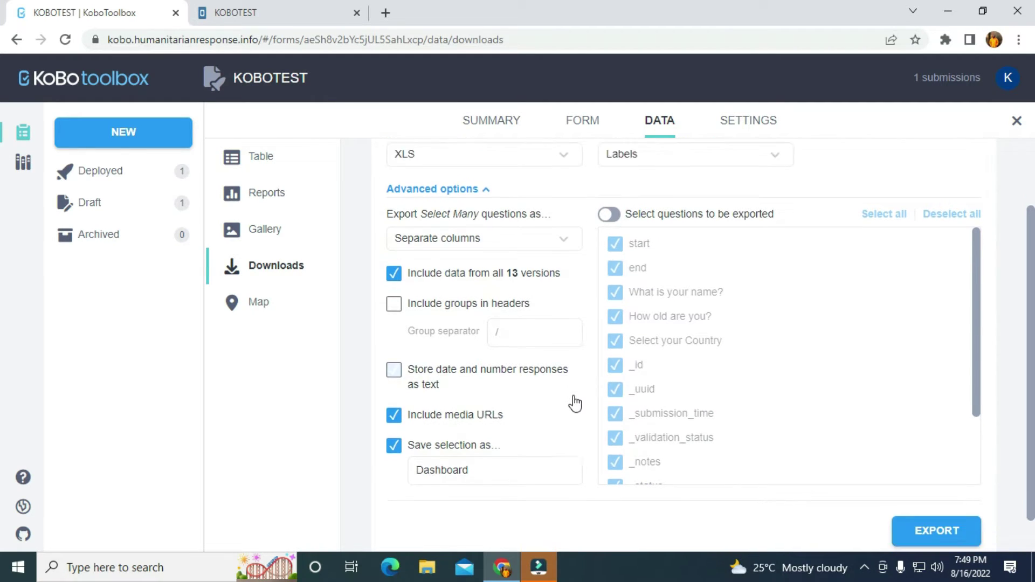
scroll(573, 402, down, 1)
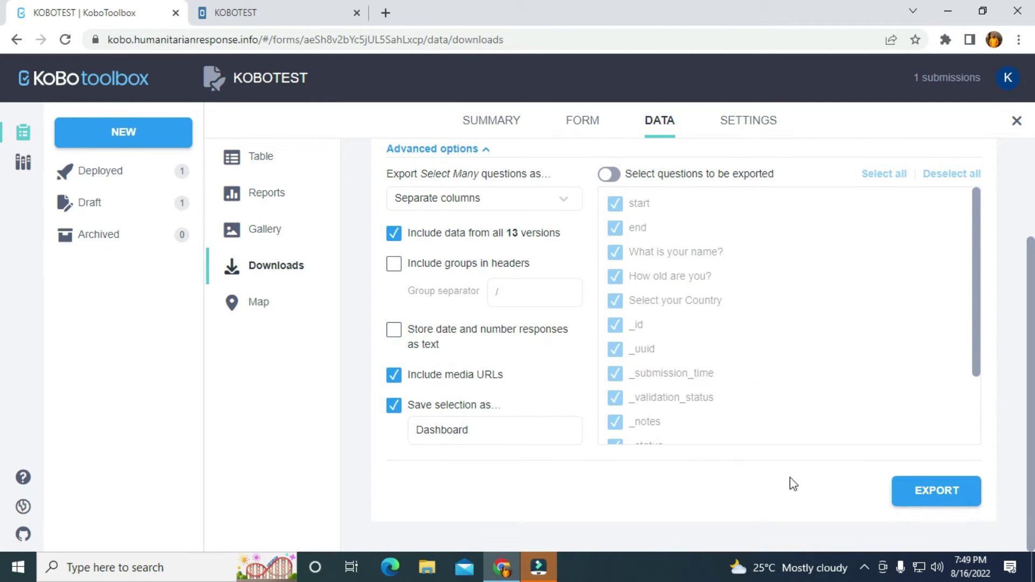
Create the KOBOTEST XLS export with Labels and multiple versions, then download and save the file
click(936, 495)
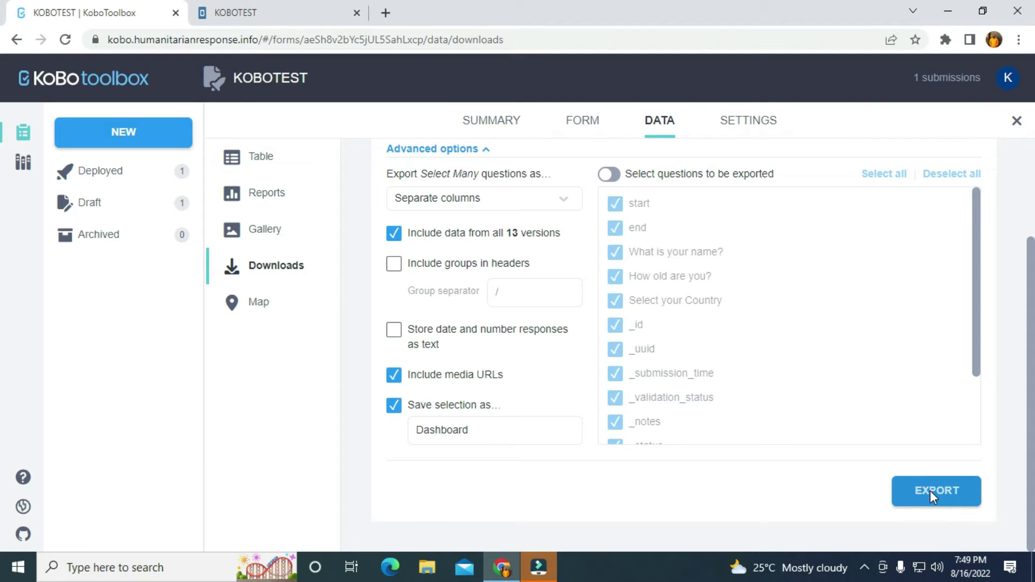
scroll(502, 426, down, 1)
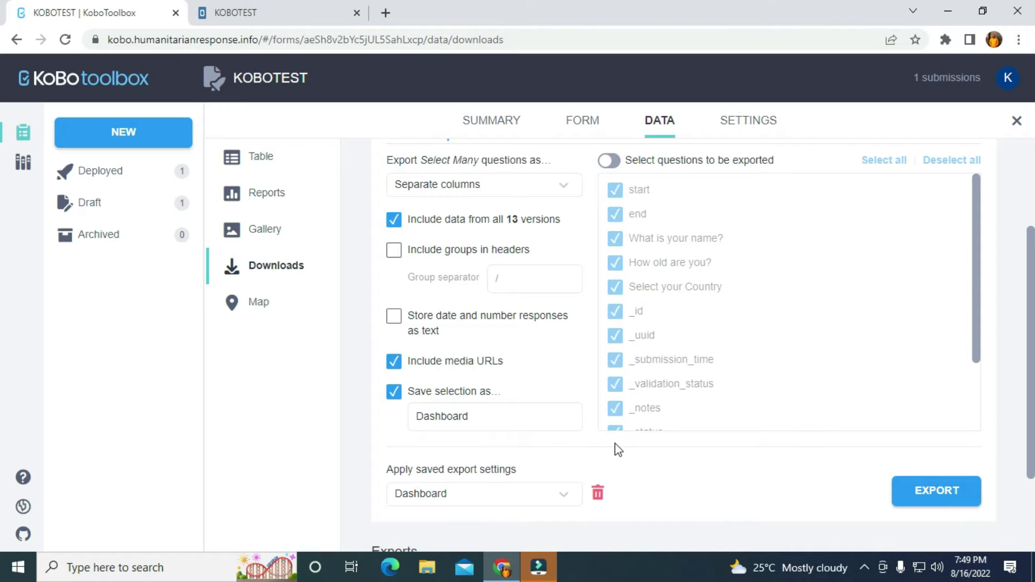
scroll(616, 449, down, 2)
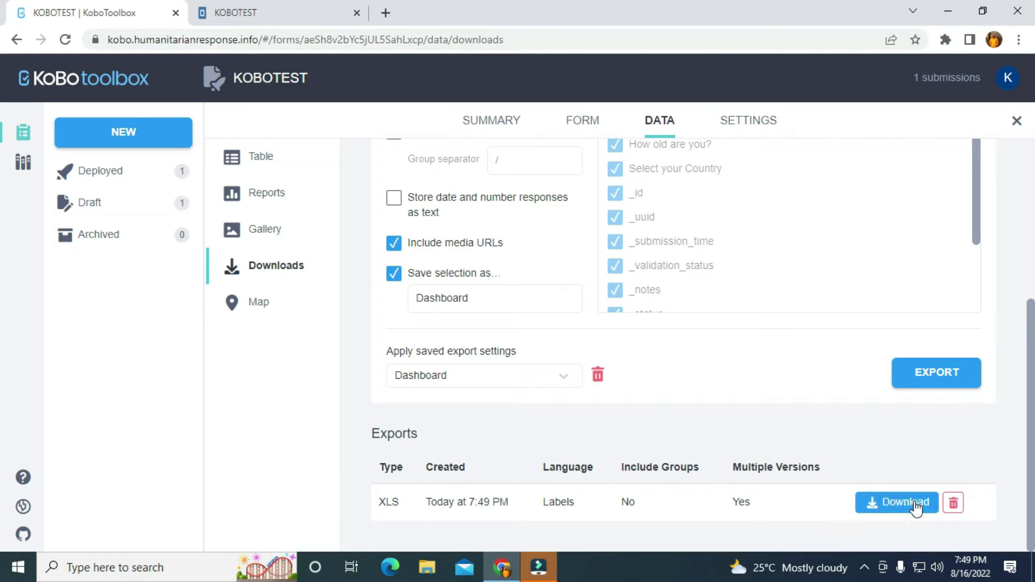
click(915, 506)
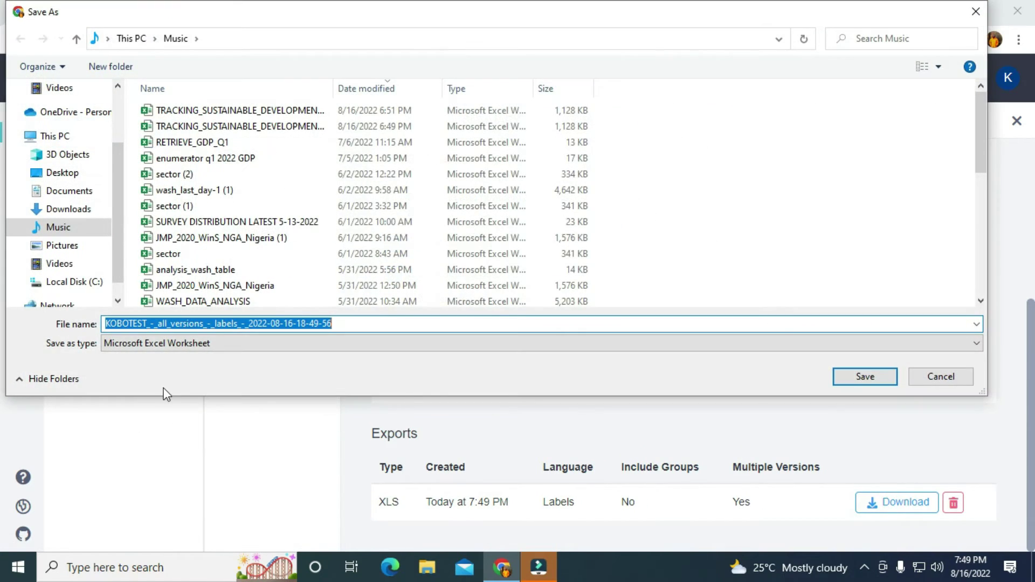
click(975, 12)
scroll(660, 439, up, 1)
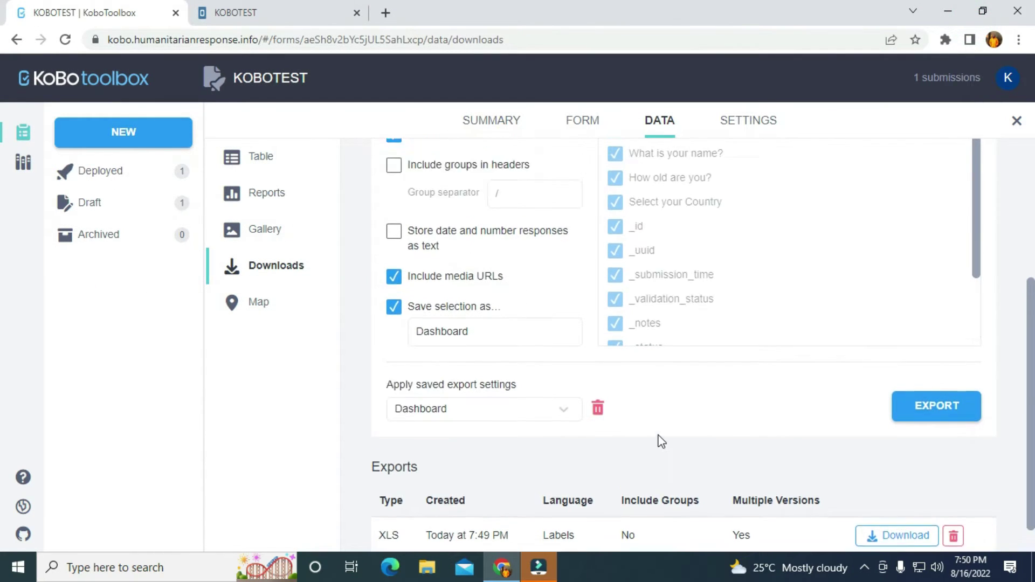
scroll(661, 440, up, 4)
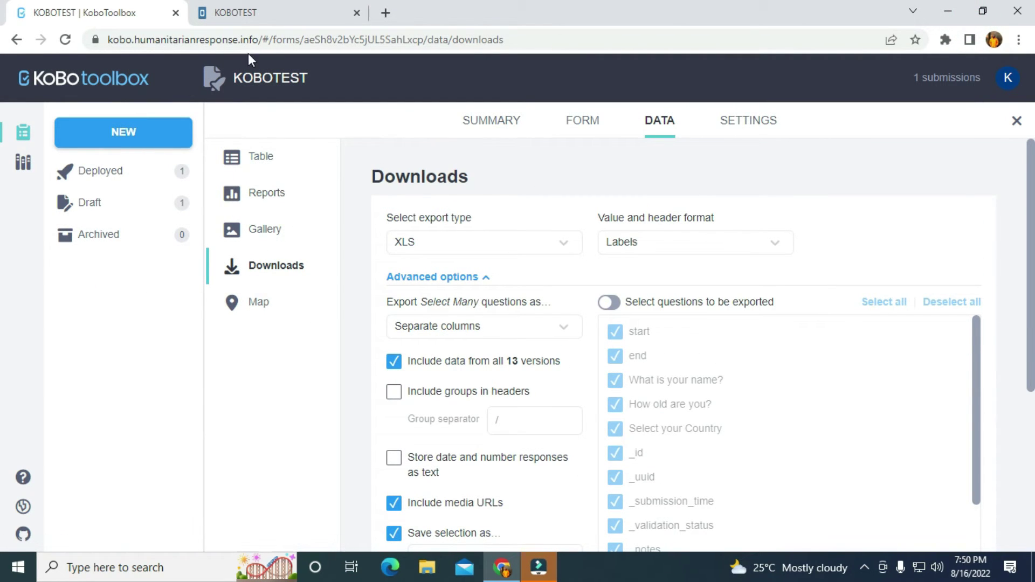
scroll(494, 306, down, 4)
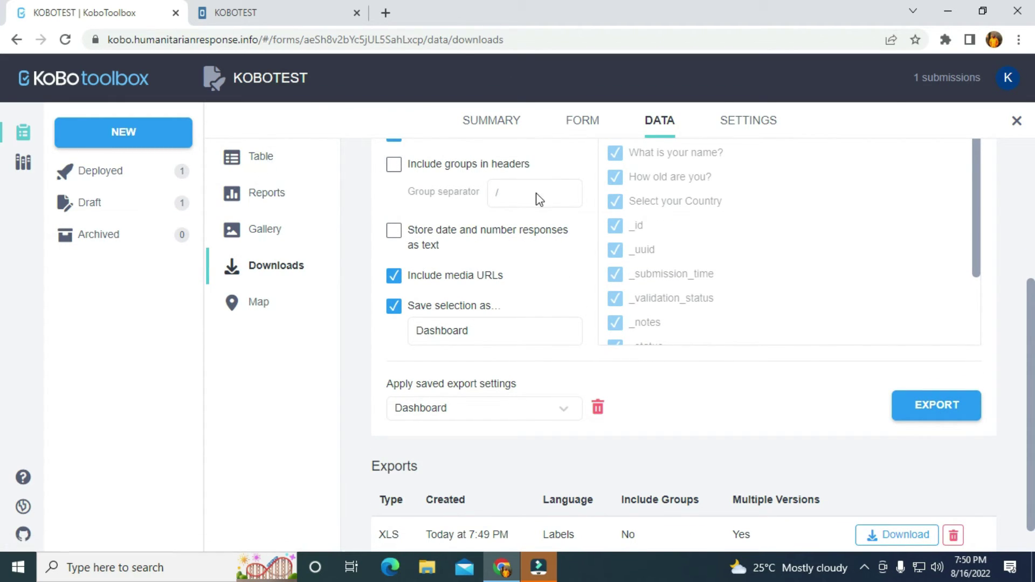
scroll(543, 206, up, 4)
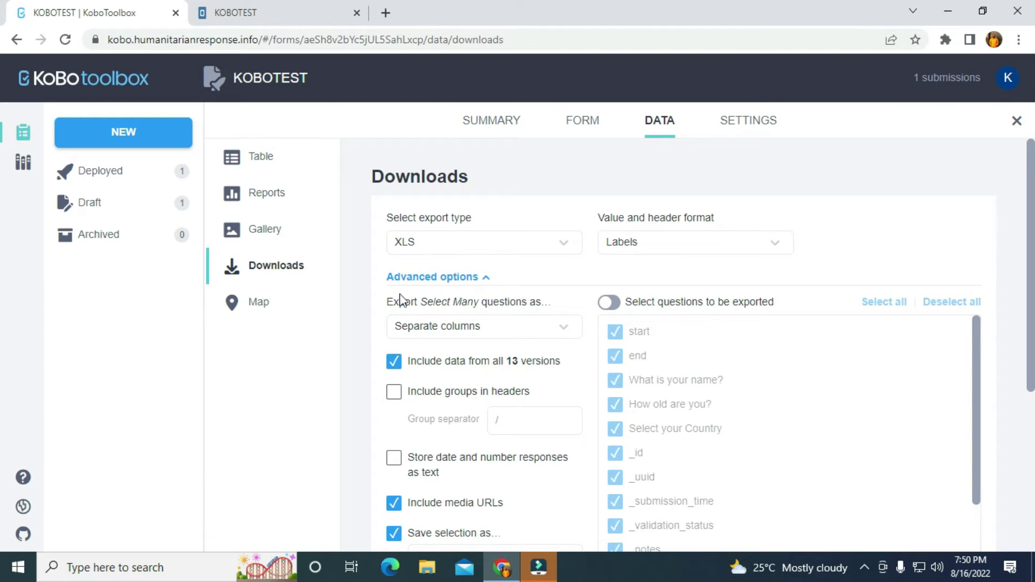
Replace the form path in the address bar with api/v2 to load the API root
drag(517, 41, 264, 41)
key(BackSpace)
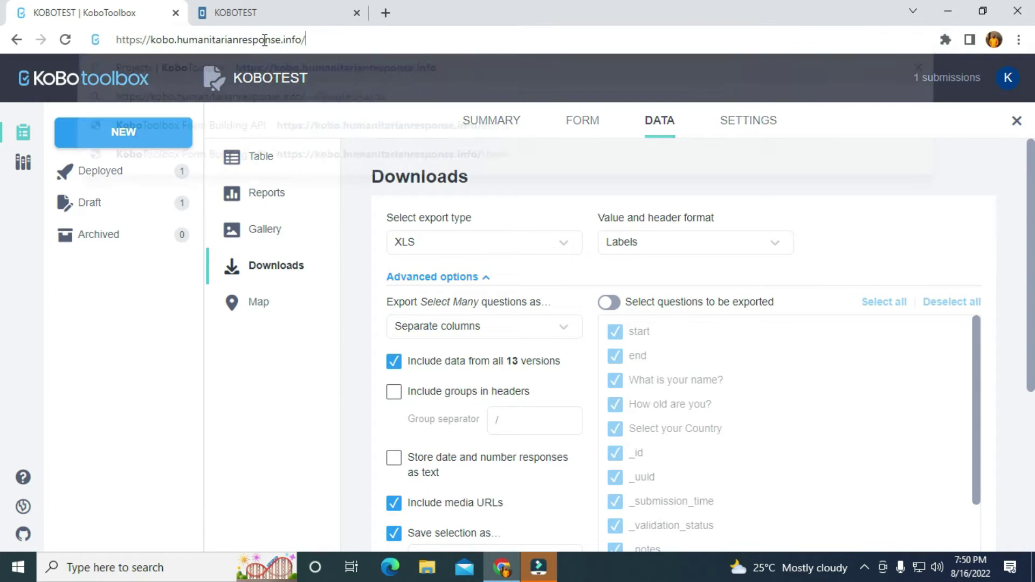
text(ap)
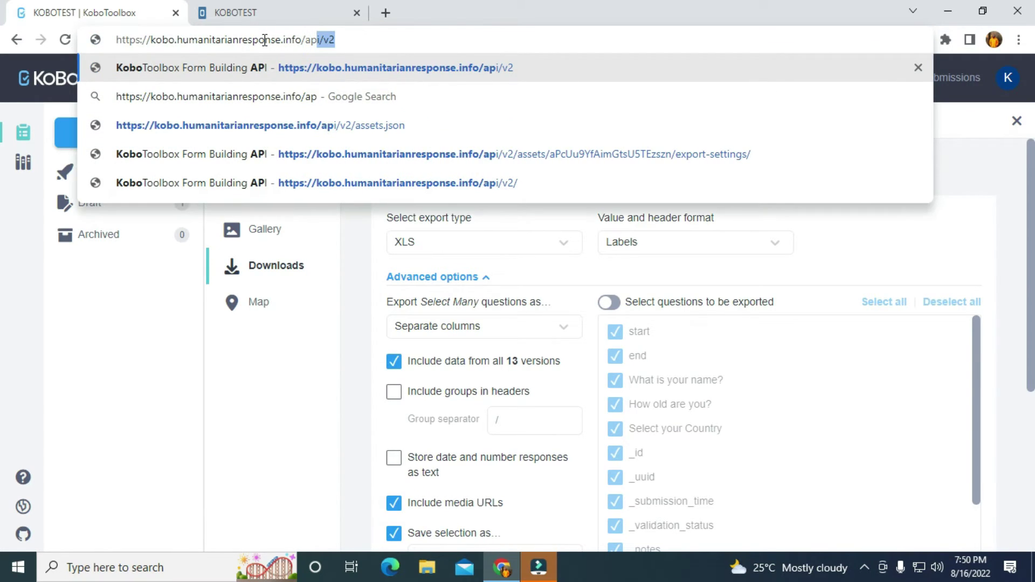
text(i)
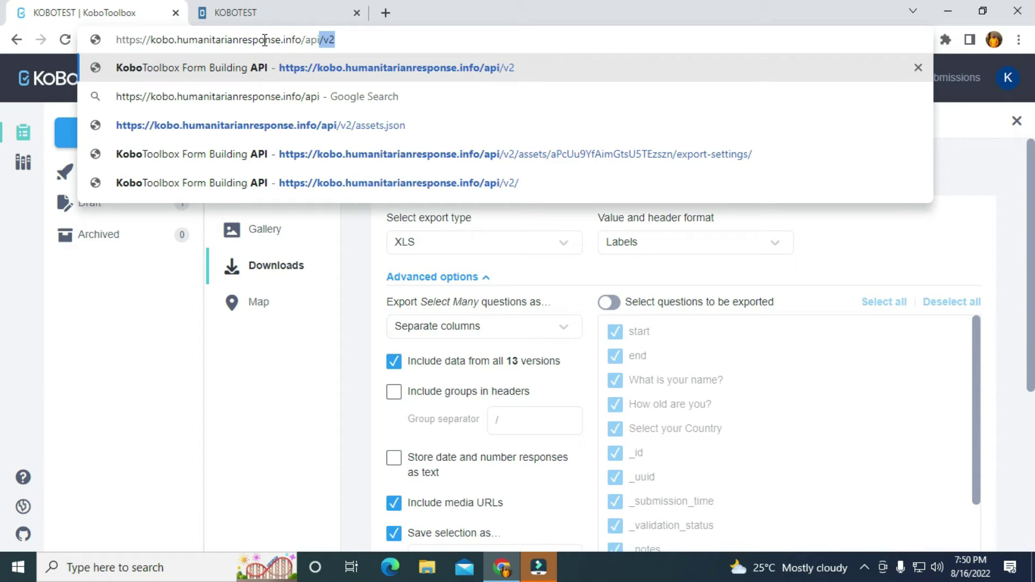
text(/)
text(v2)
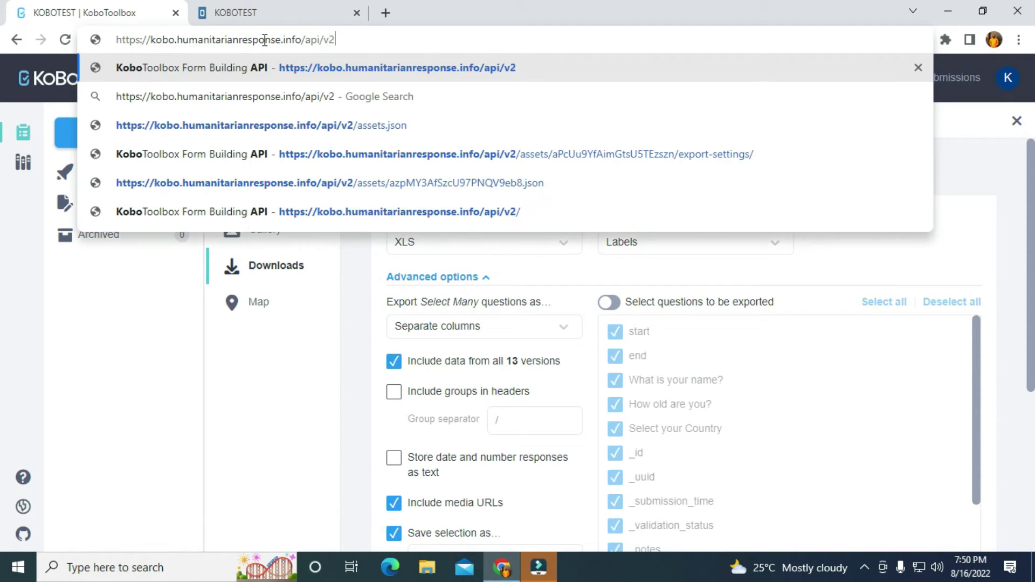
key(Return)
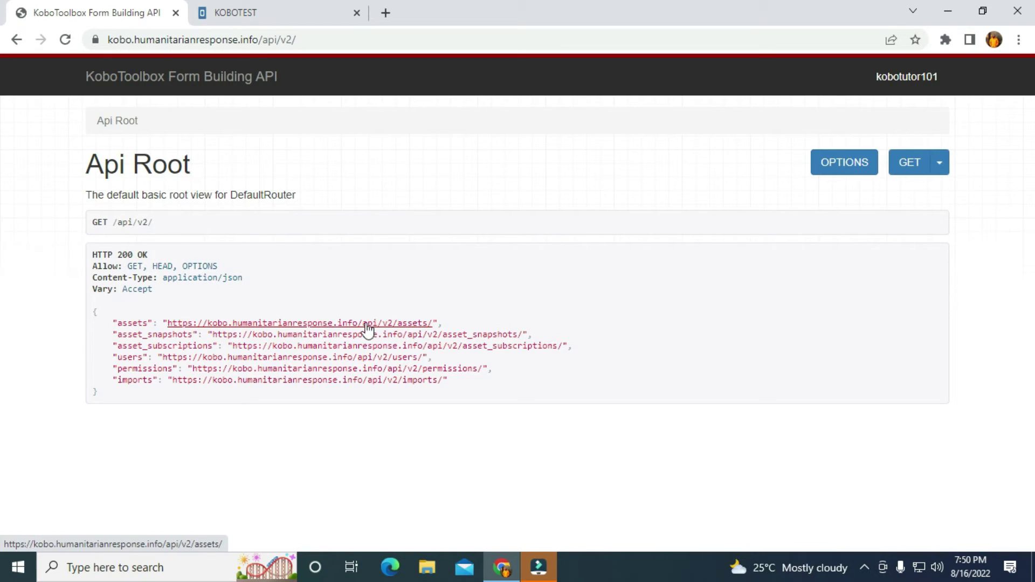
Open the assets endpoint from the API root and look over the /api/v2/assets/ Asset List
click(335, 325)
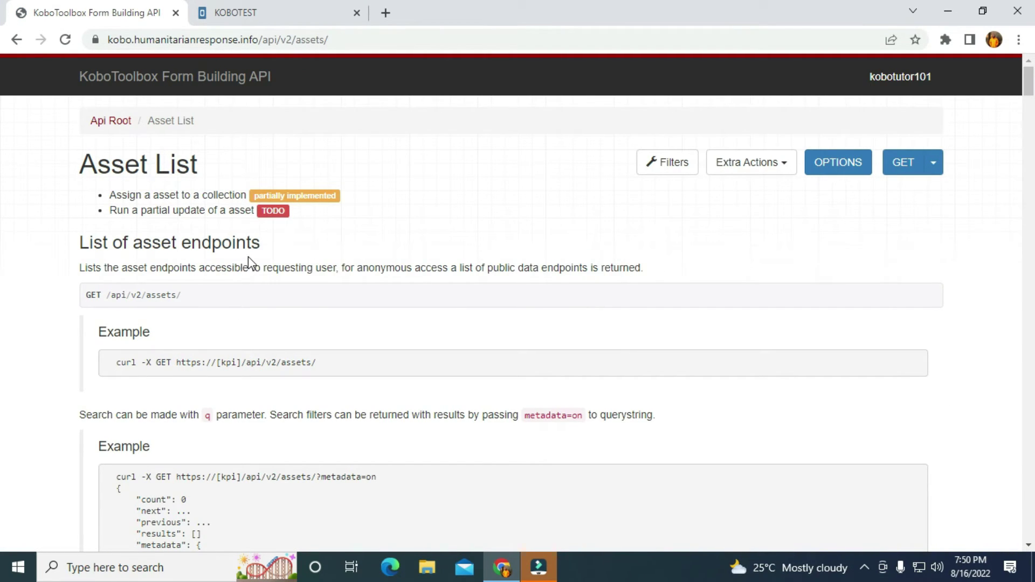
scroll(274, 250, down, 10)
scroll(274, 251, up, 10)
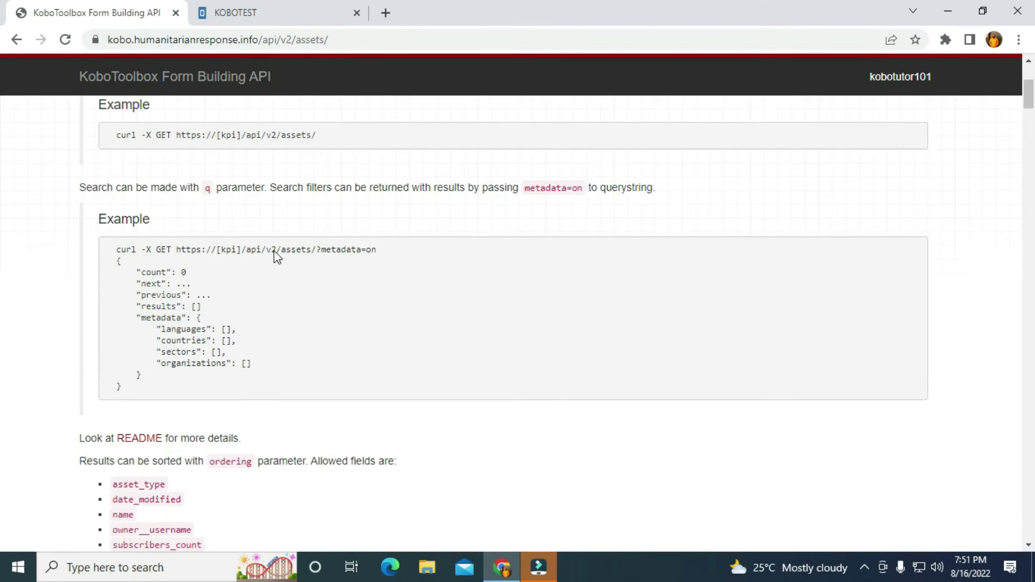
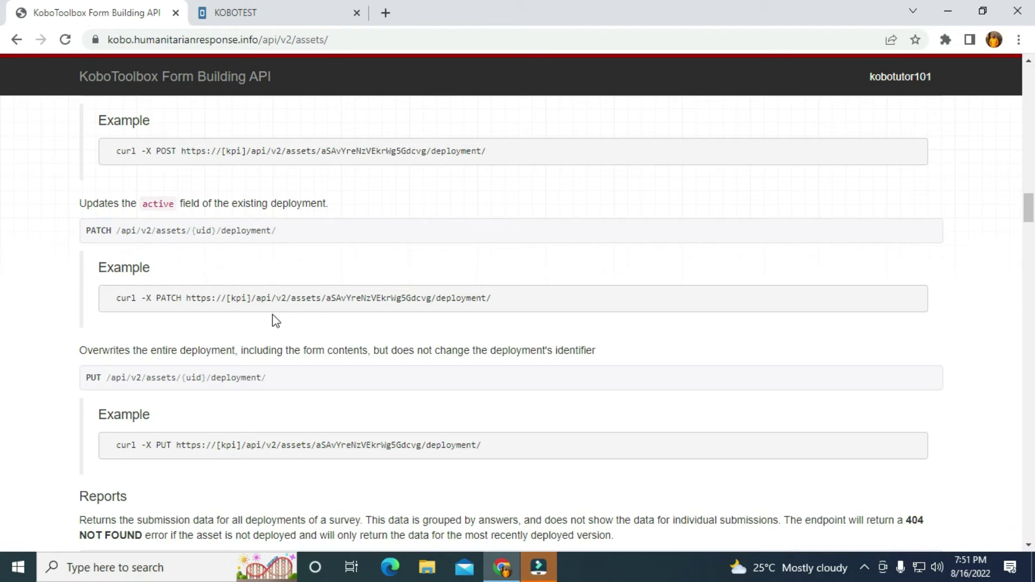
Search the assets page for 'dashbo' to reach the Dashboard export setting's data URLs
key(ctrl+f)
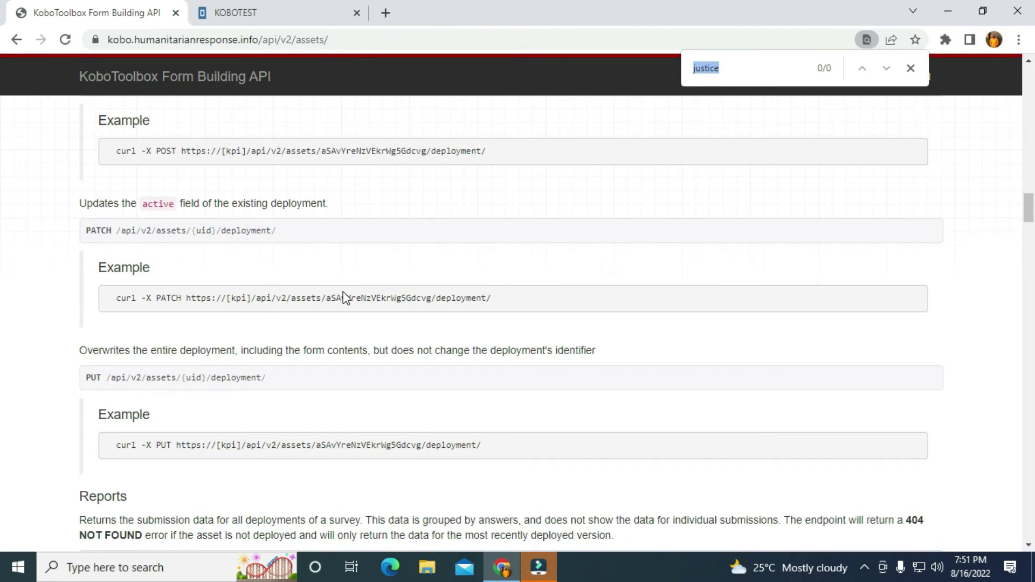
text(dashbord)
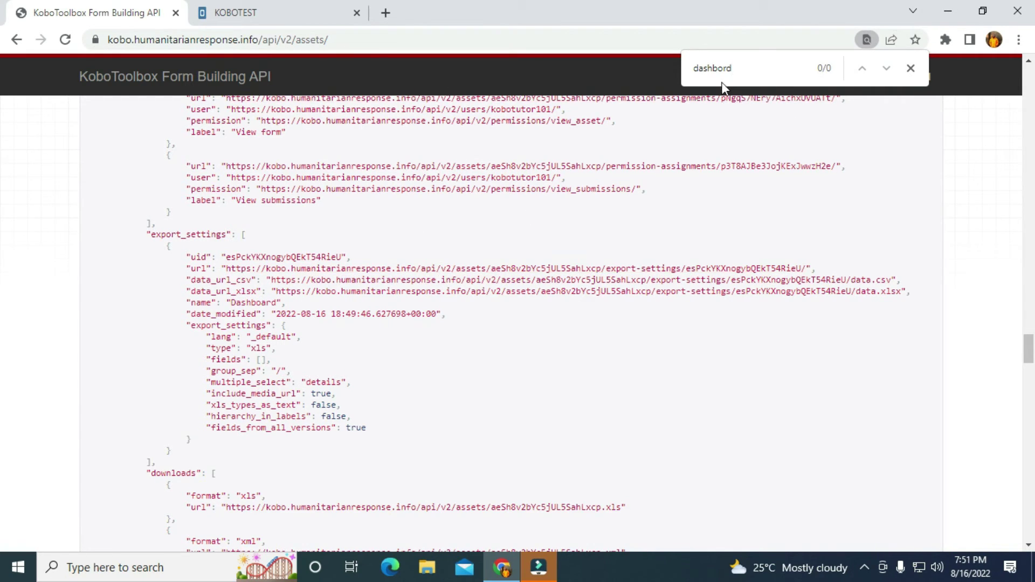
key(BackSpace)
key(BackSpace)
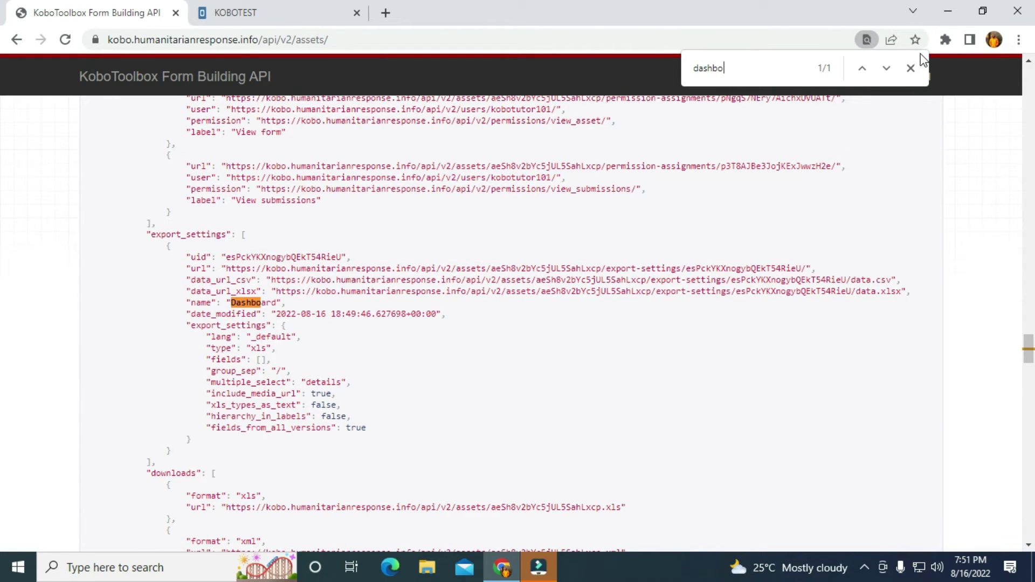
click(910, 68)
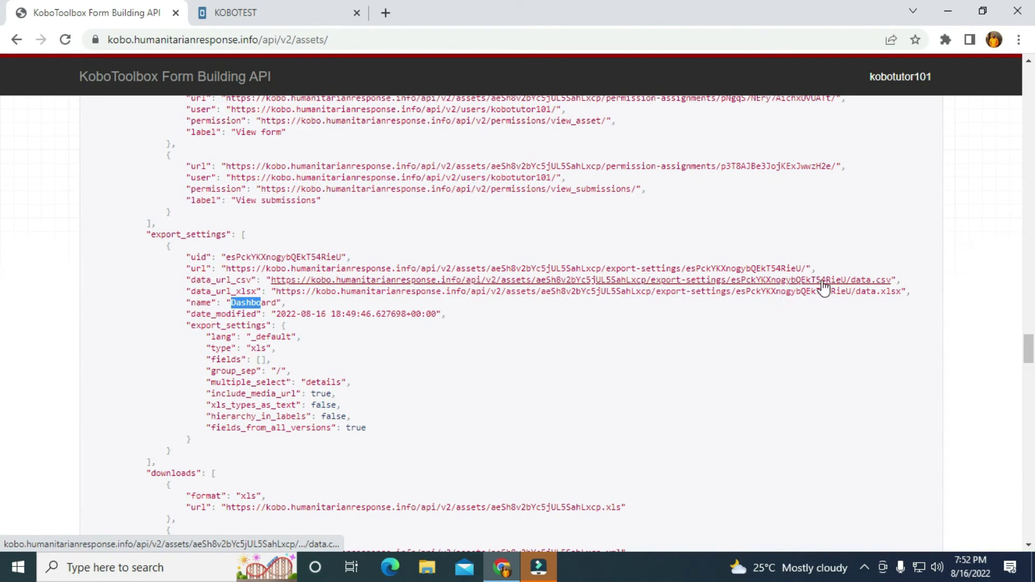
Download and save the Dashboard data.csv export, then copy its data_url_csv address
click(537, 281)
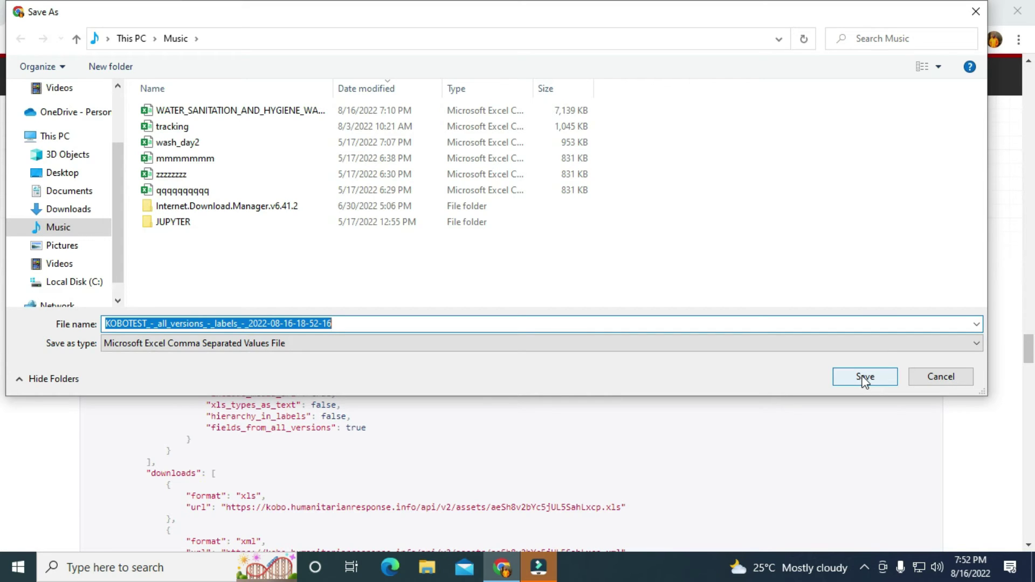
click(865, 377)
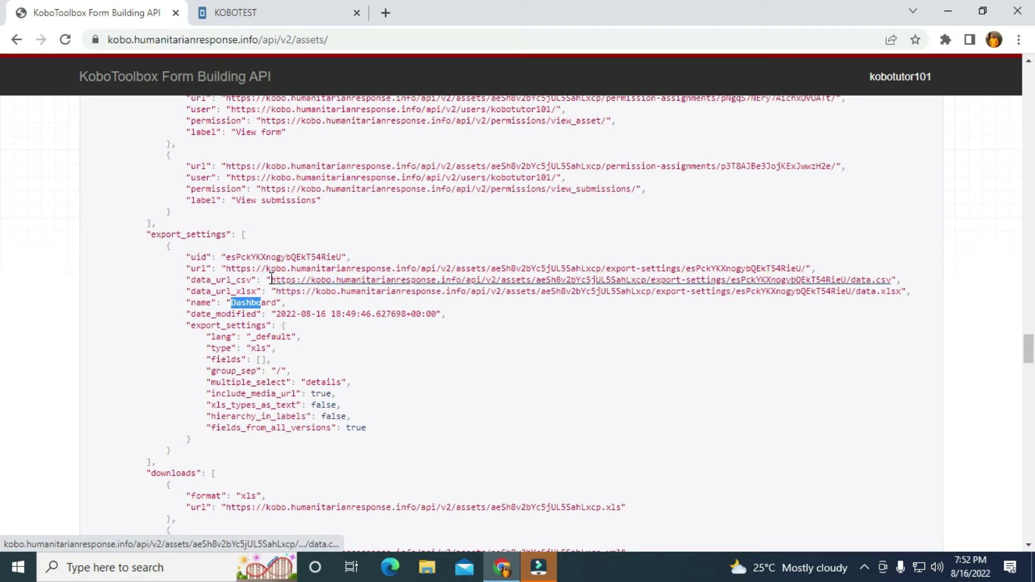
drag(271, 279, 892, 286)
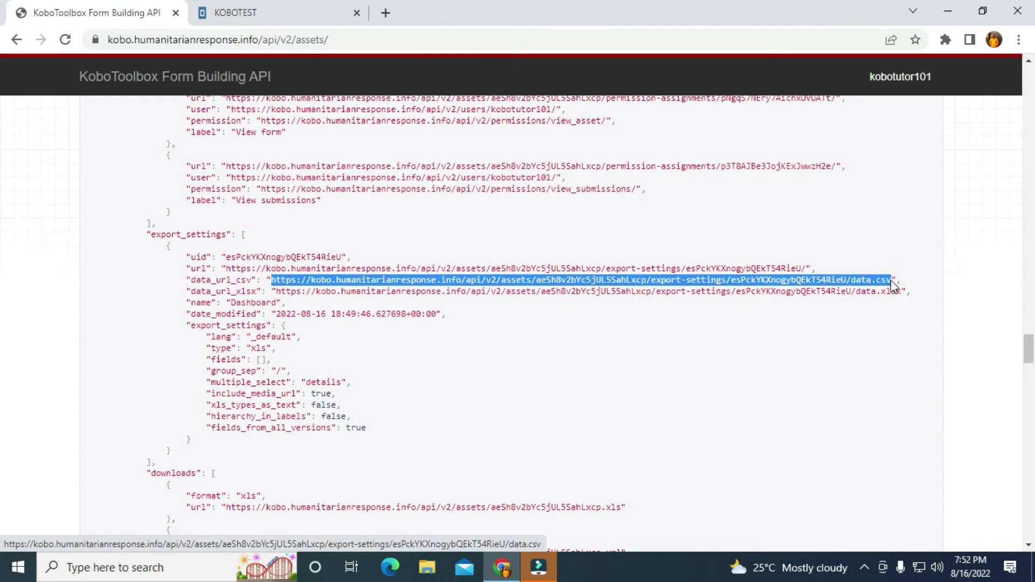
right_click(830, 281)
click(884, 415)
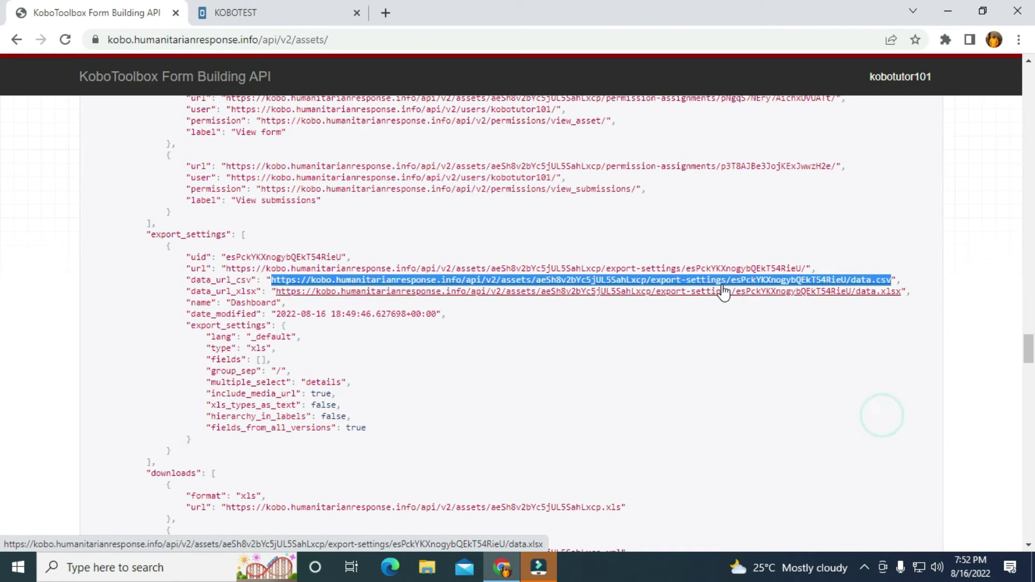
right_click(723, 283)
click(768, 415)
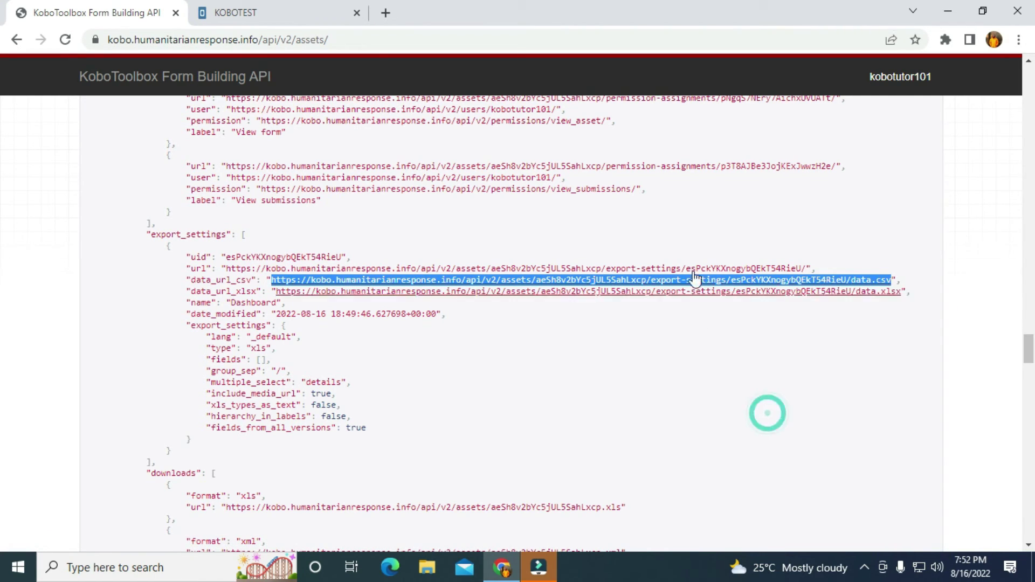
click(385, 13)
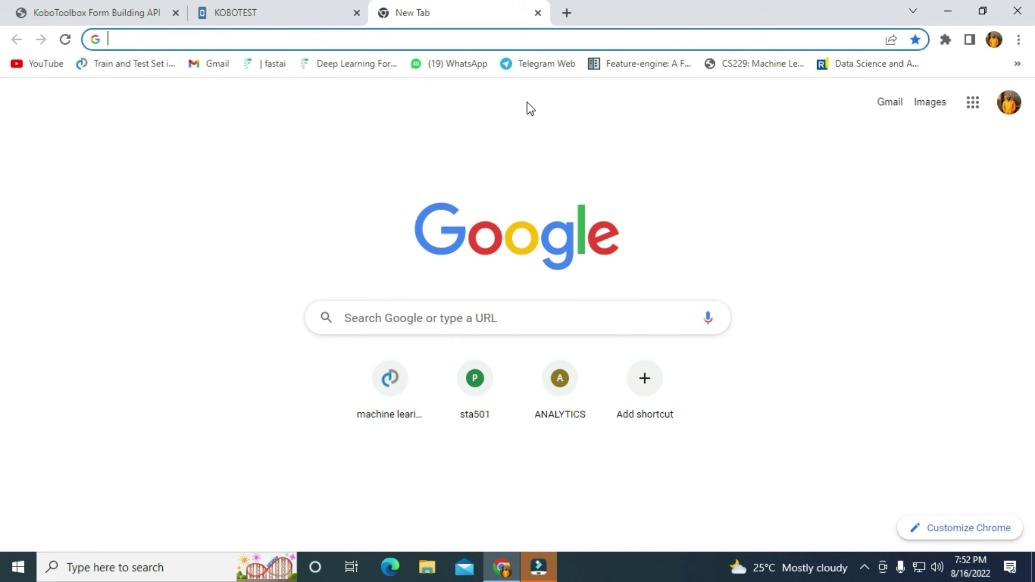
Go to sheet.new to get a blank Untitled Google Sheets spreadsheet
text(sheet.new)
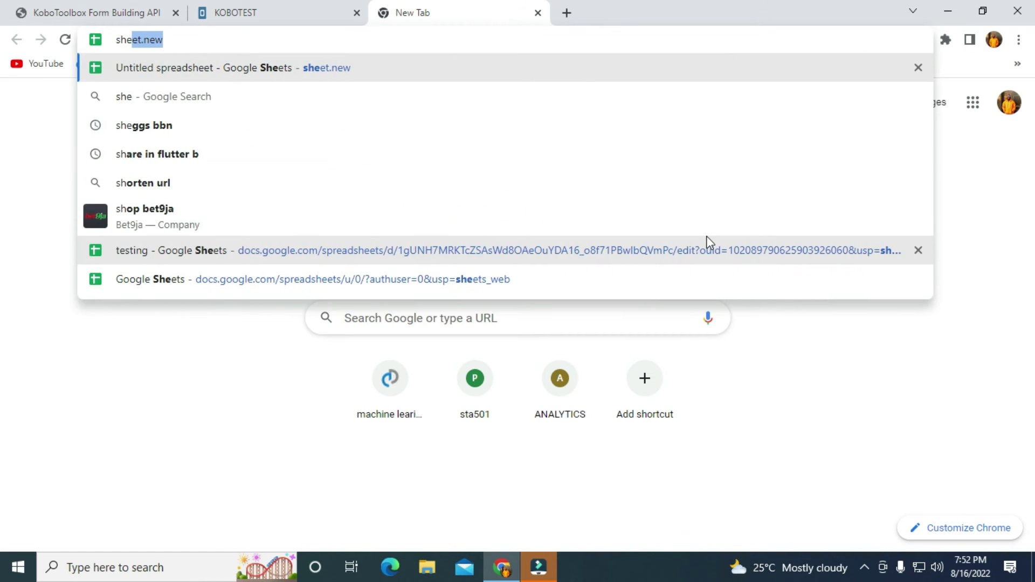
key(Return)
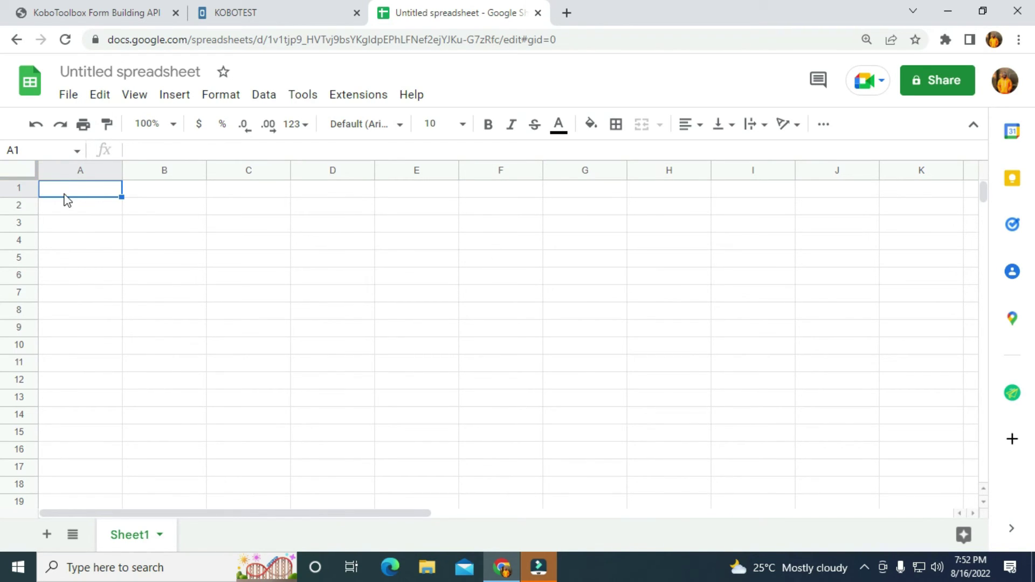
Enter =IMPORTDATA("<copied data.csv URL>") in A1 to load the Kobo submissions
text(=)
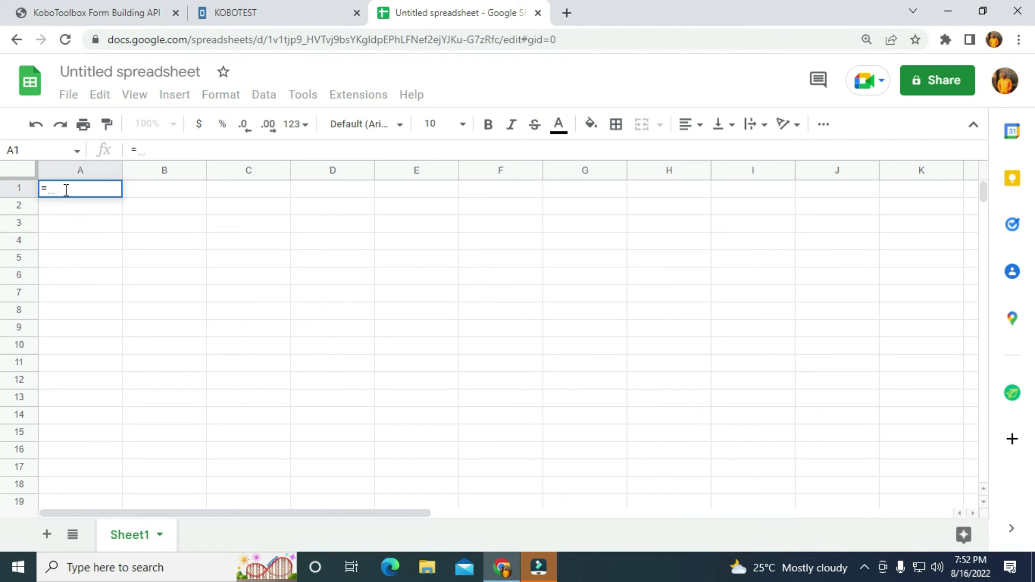
text(import)
key(Down)
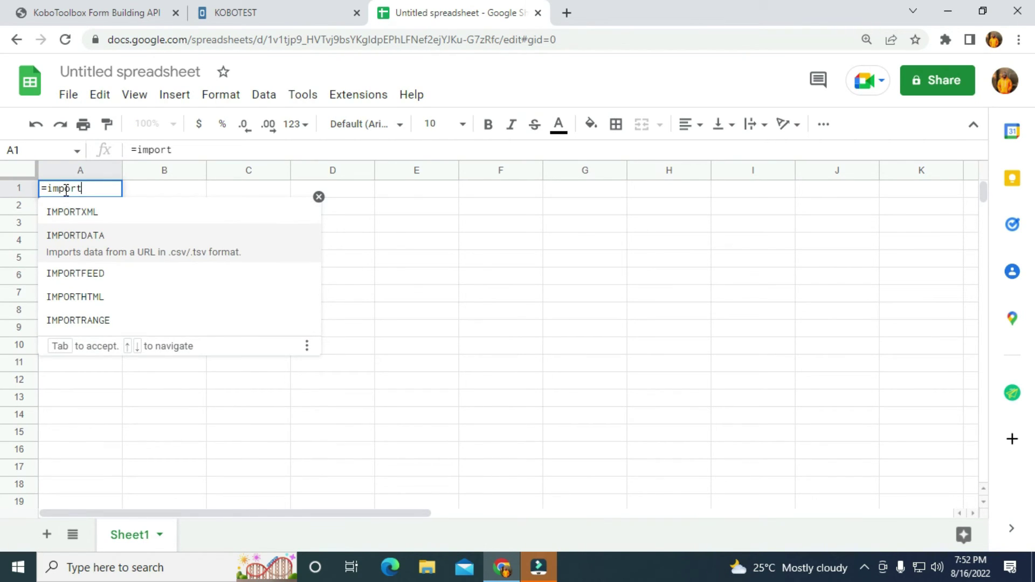
key(Tab)
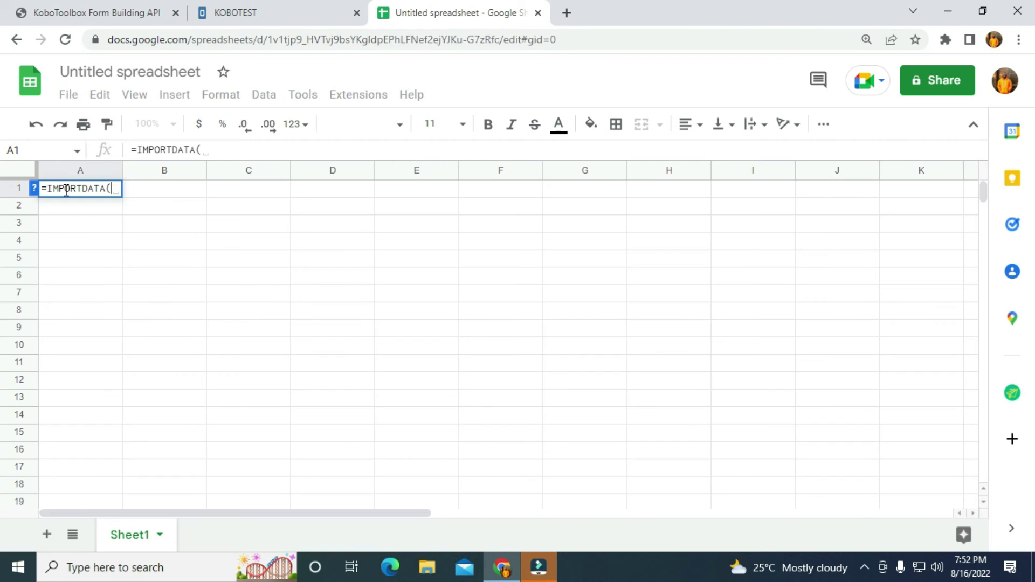
text(")
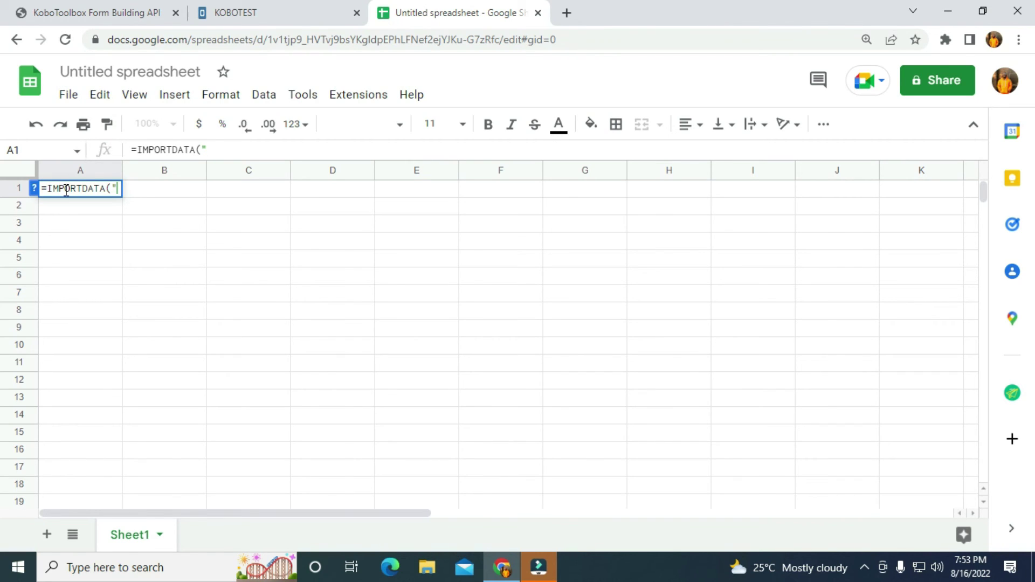
text(https://kobo.humanitarianresponse.info/api/v2/assets/aeSh8v2bYc5jUL5SahLxcp/export-settings/esPckYKXnogybQEkT54RieU/data.csv)
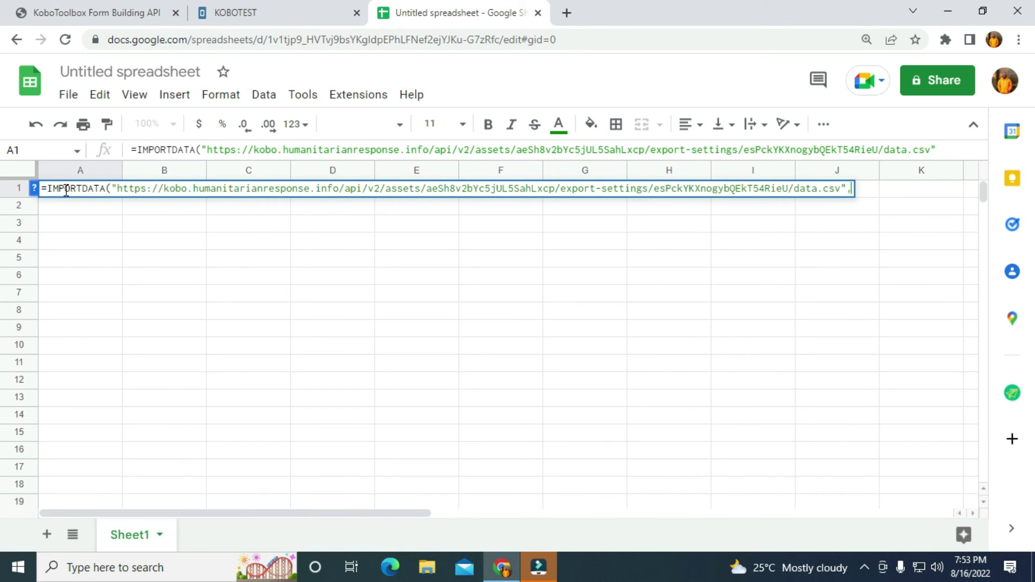
text(";"))
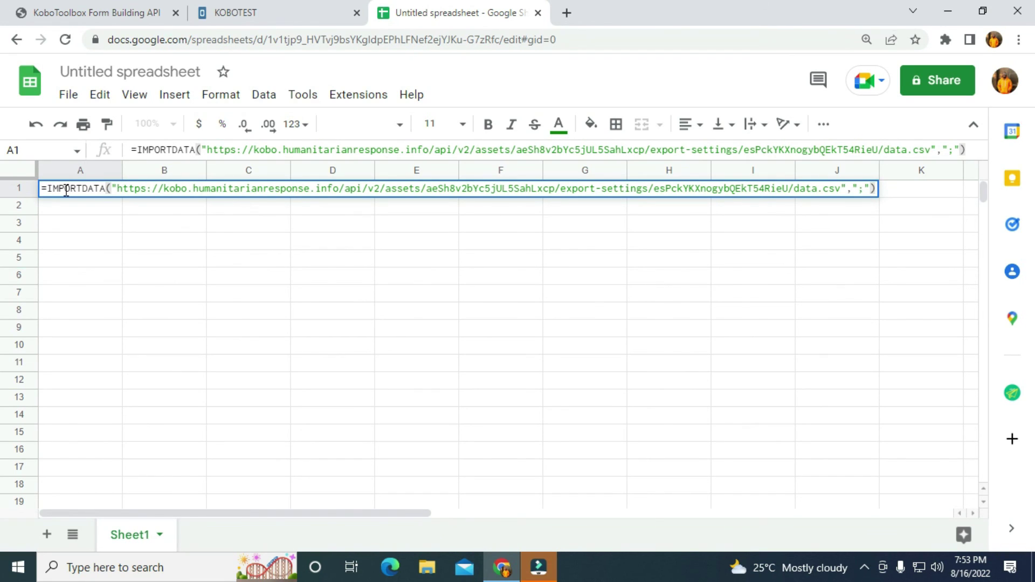
key(Return)
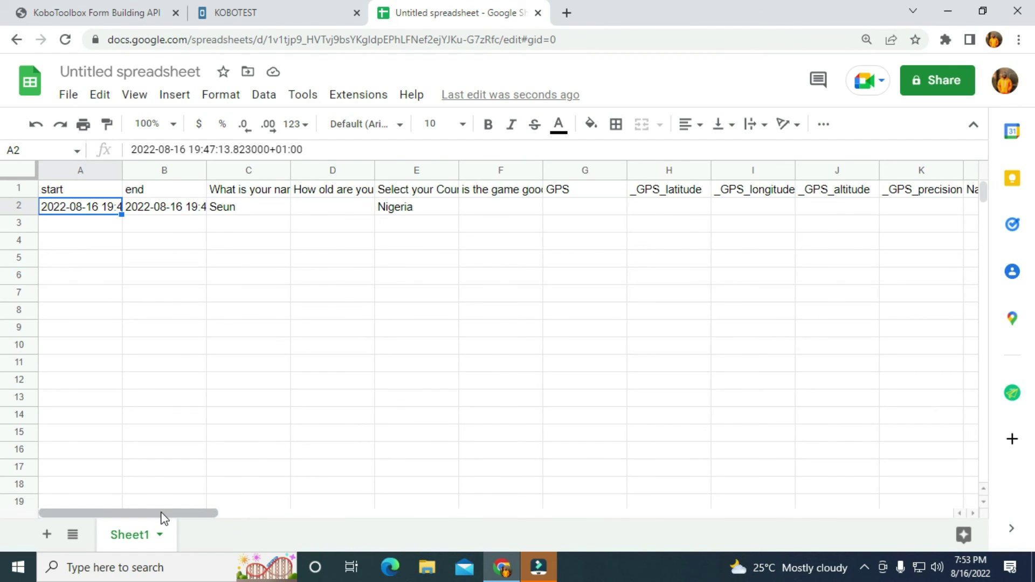
drag(162, 512, 85, 490)
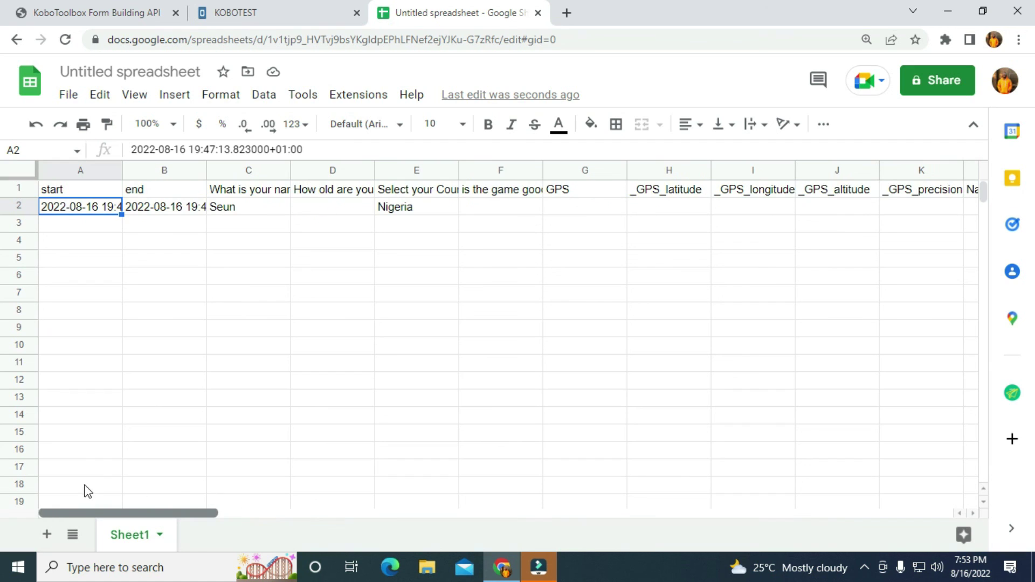
click(227, 190)
click(231, 212)
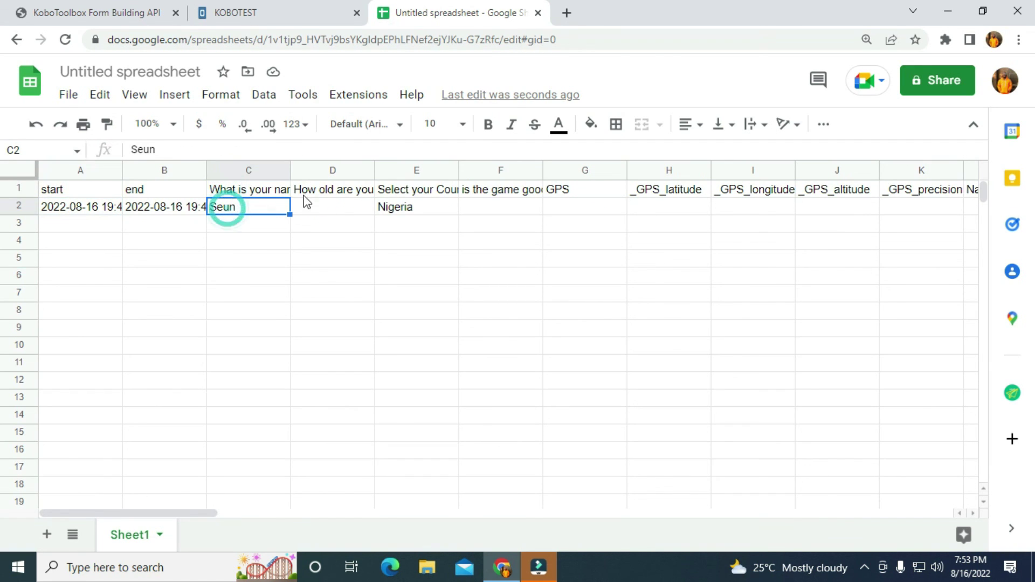
click(318, 190)
click(326, 210)
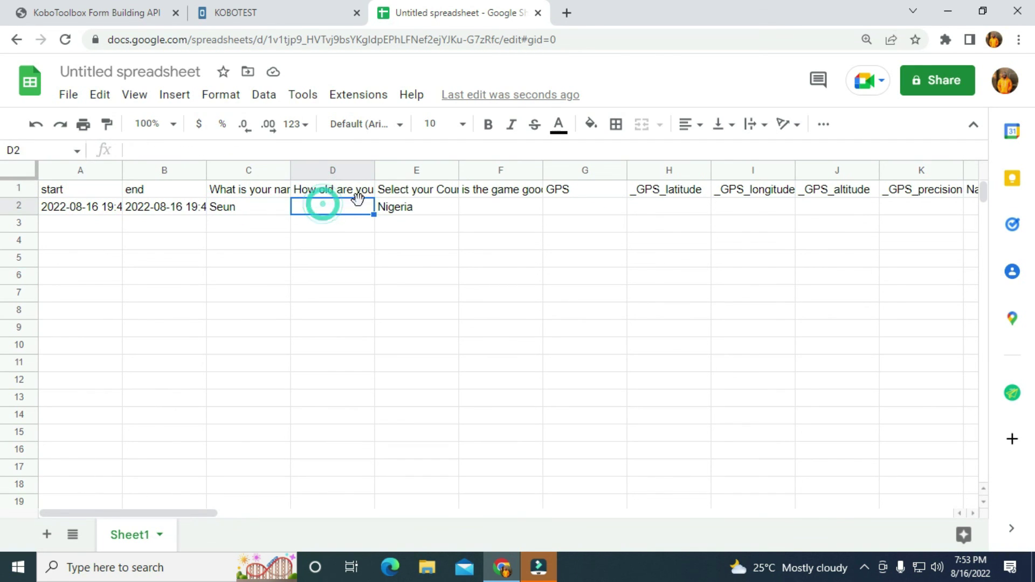
click(410, 193)
click(415, 210)
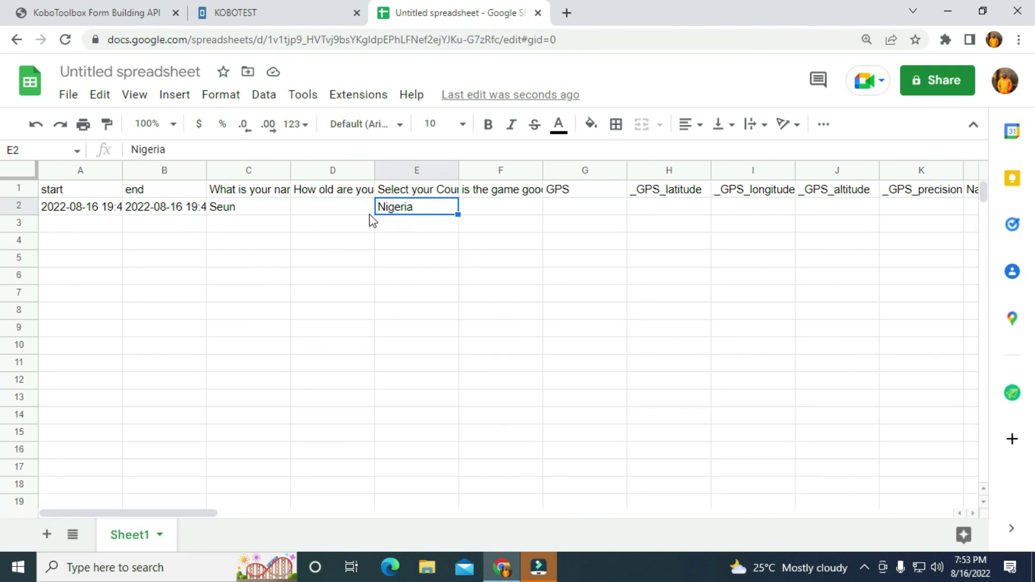
click(493, 193)
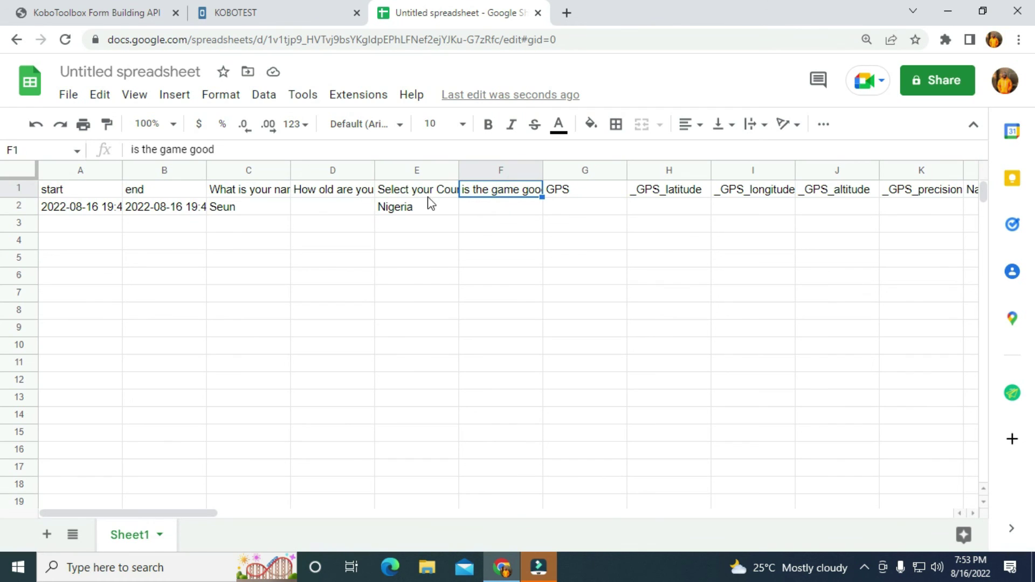
click(578, 195)
click(653, 193)
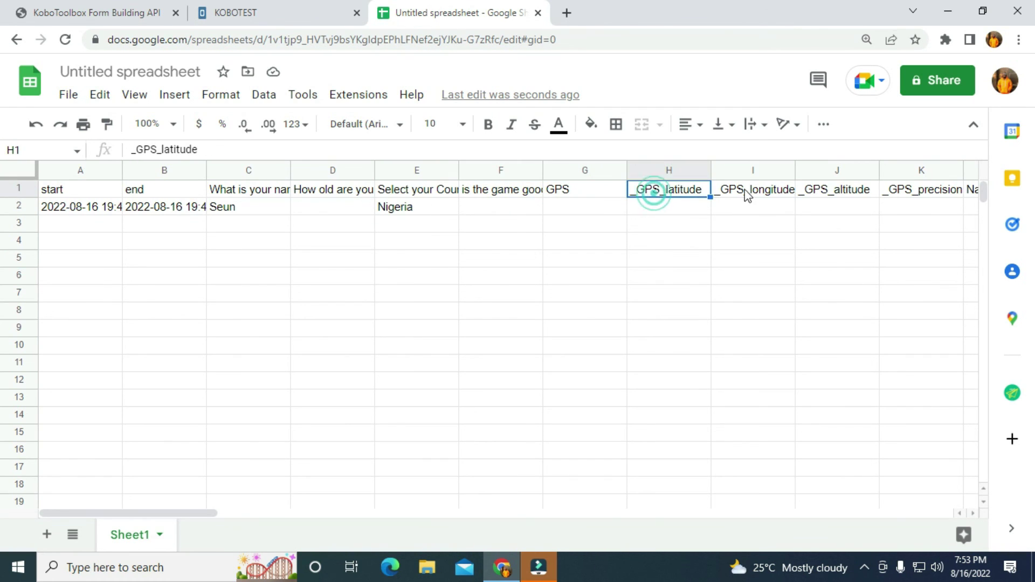
click(746, 190)
drag(131, 515, 99, 430)
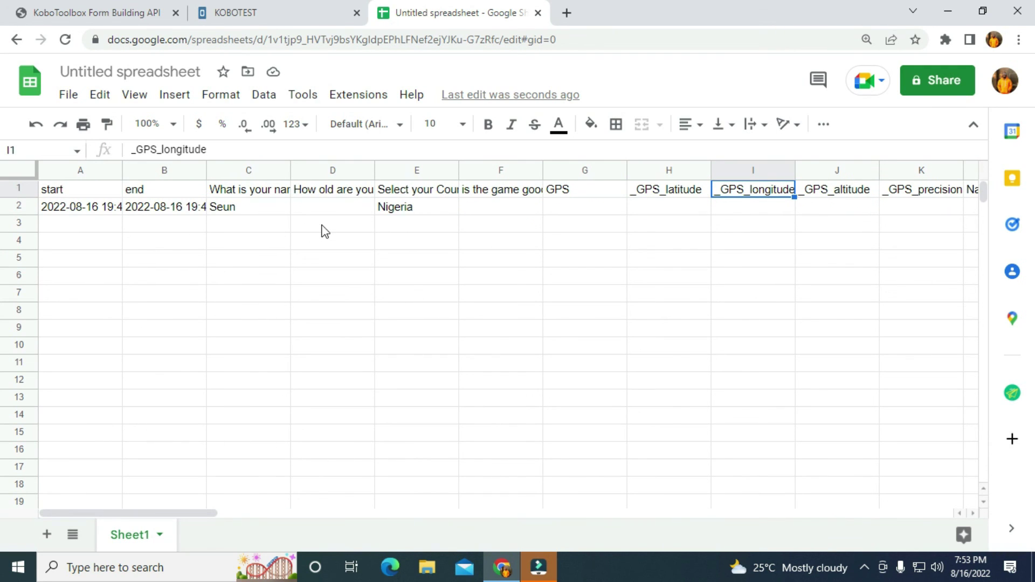